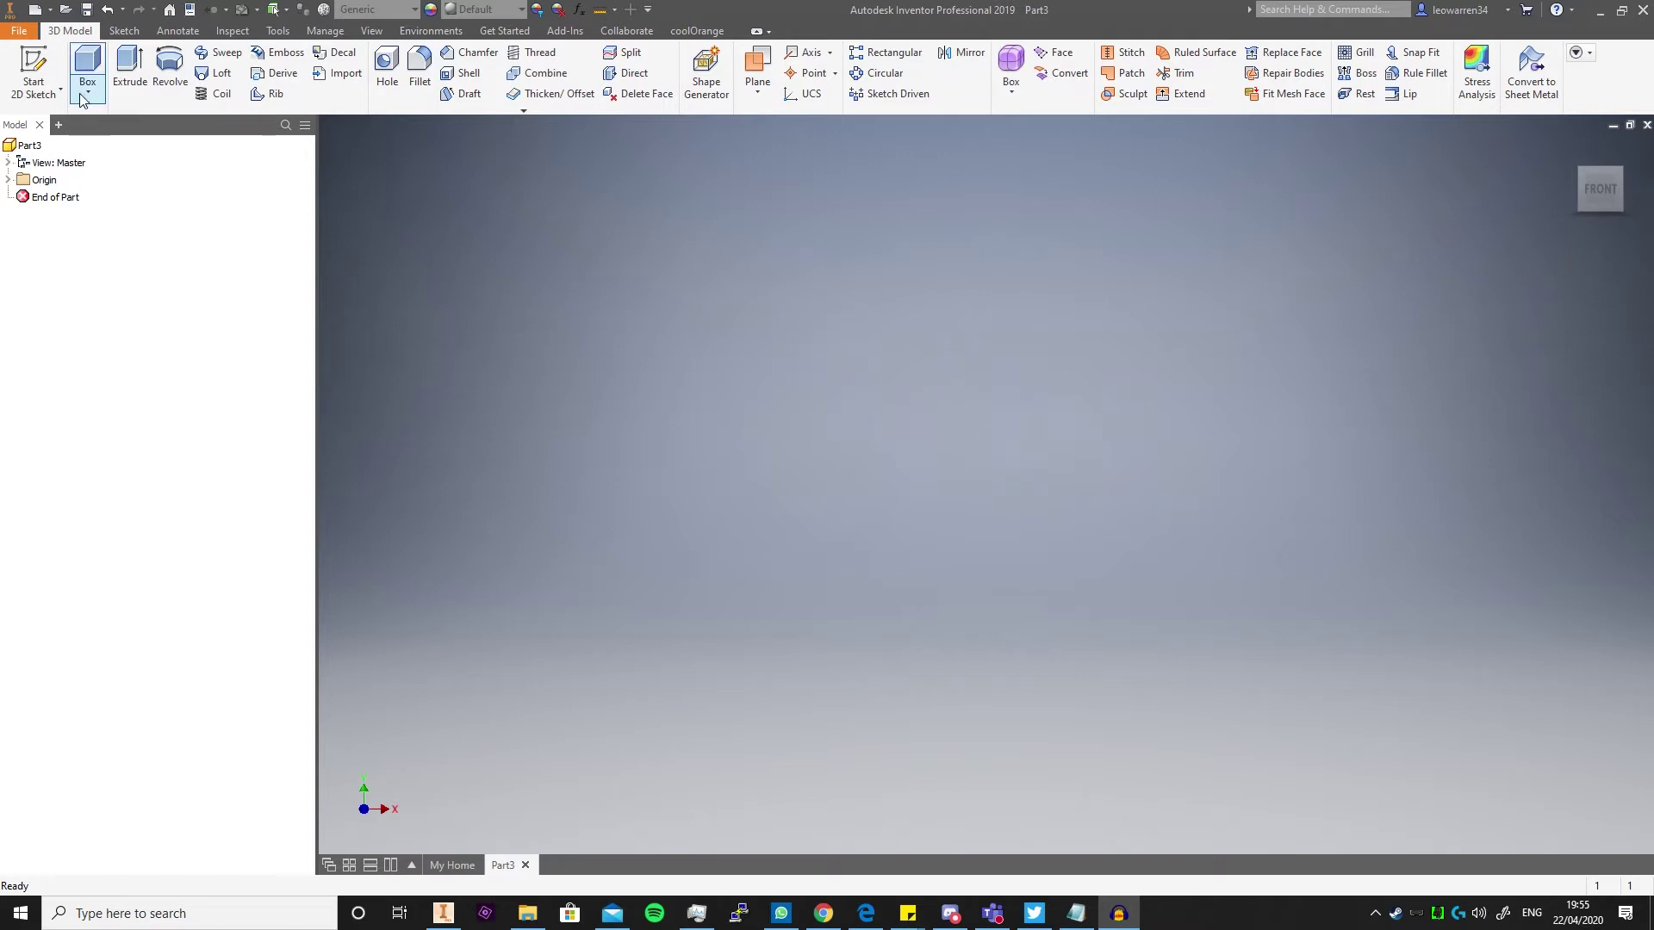
Step: On the XZ plane, sketch a 100 × 100 mm square centred on the origin and extrude it 100 mm into a cube
left_click(90, 67)
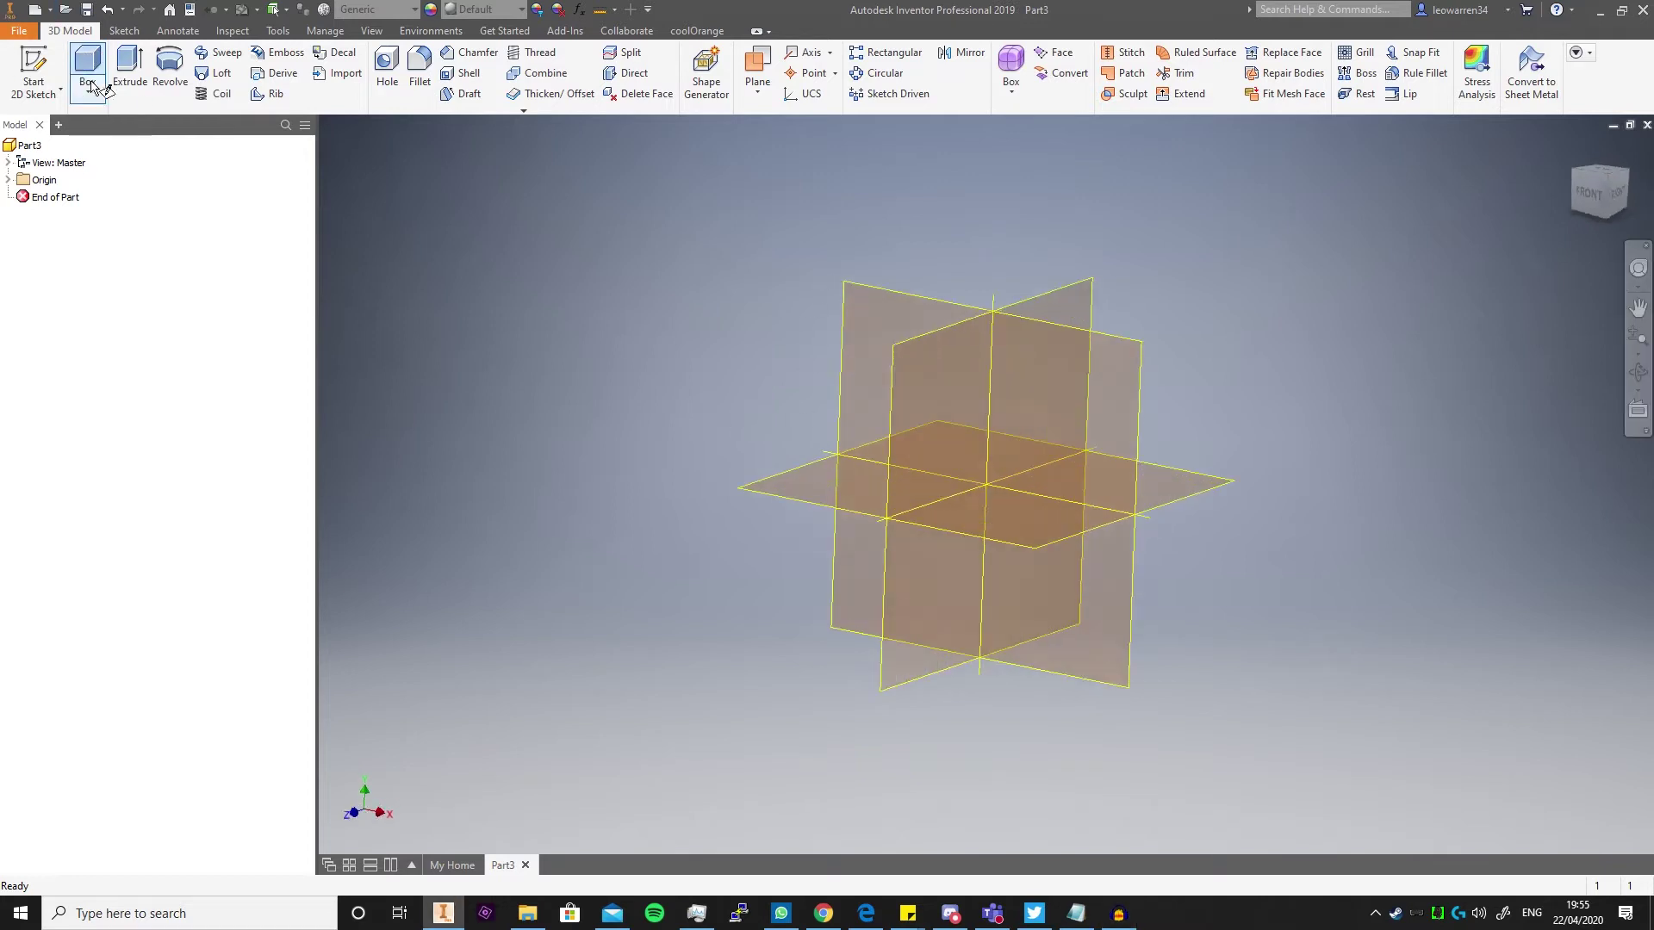
left_click(939, 541)
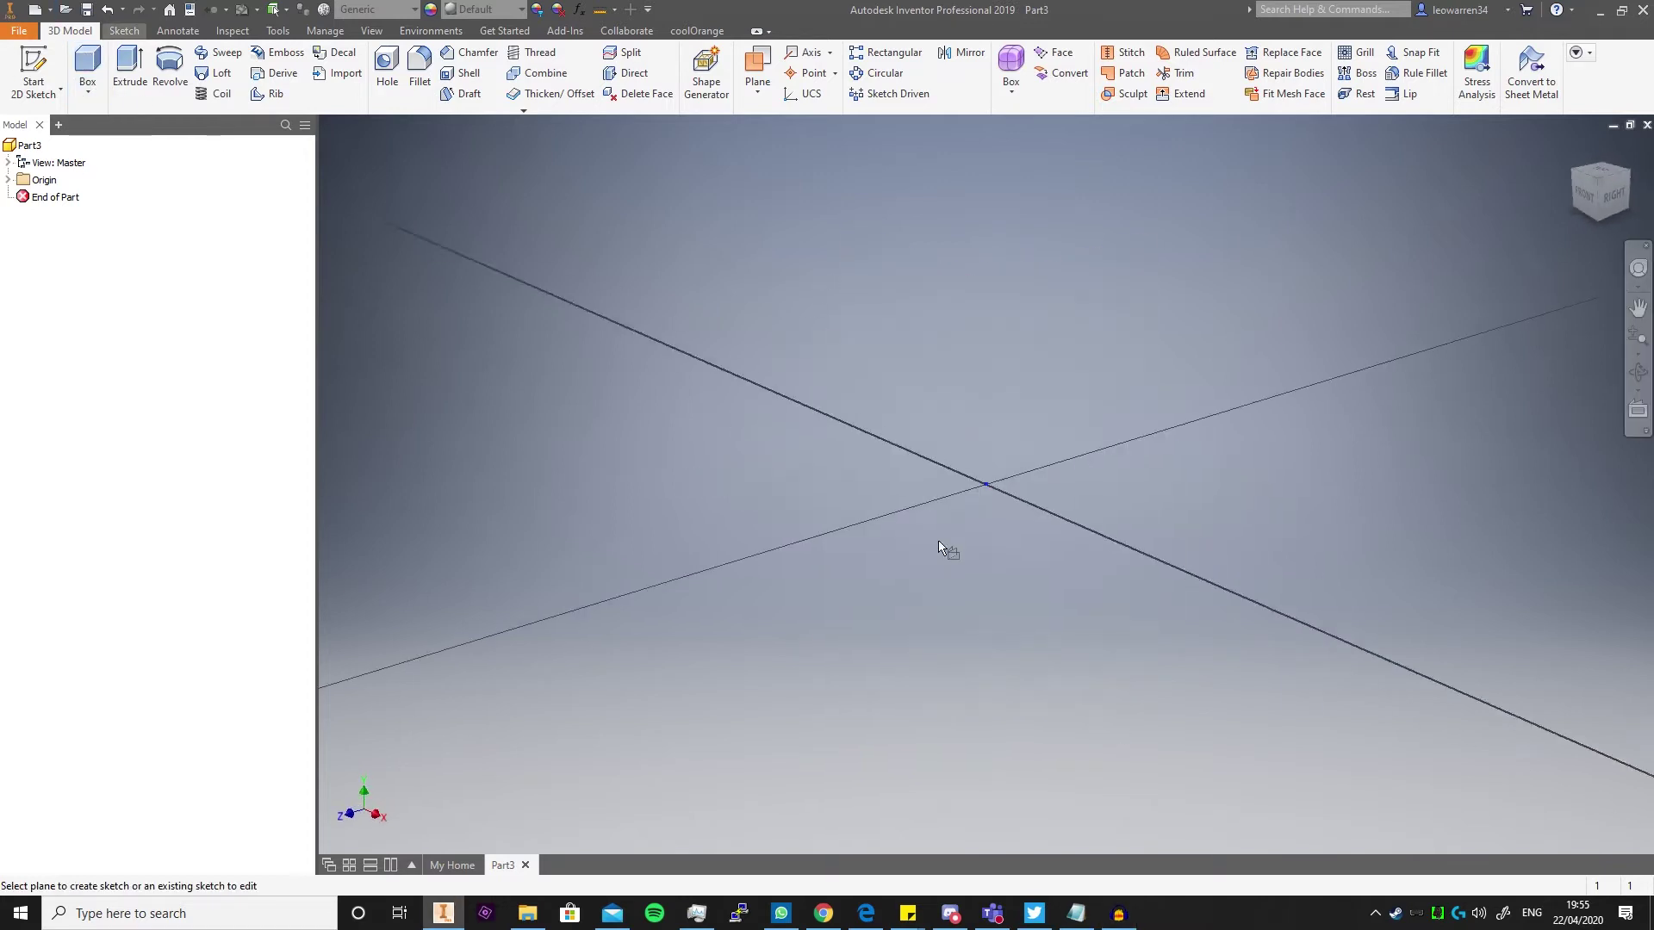
left_click(986, 485)
type("1")
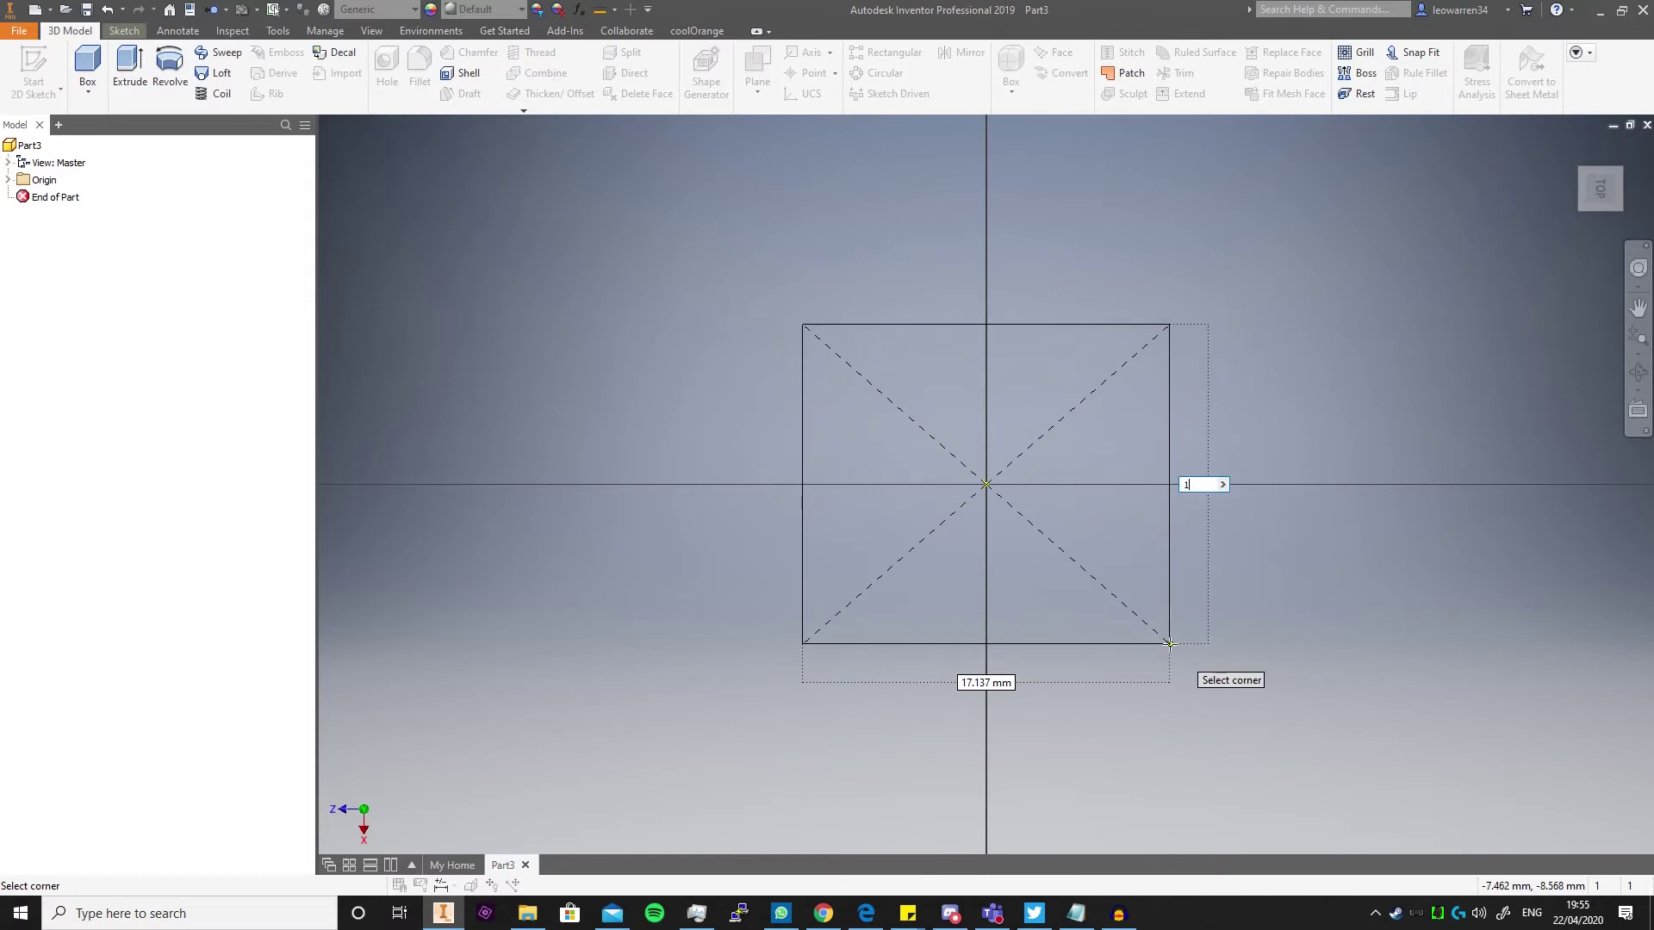
type("00")
key("Tab")
type("100")
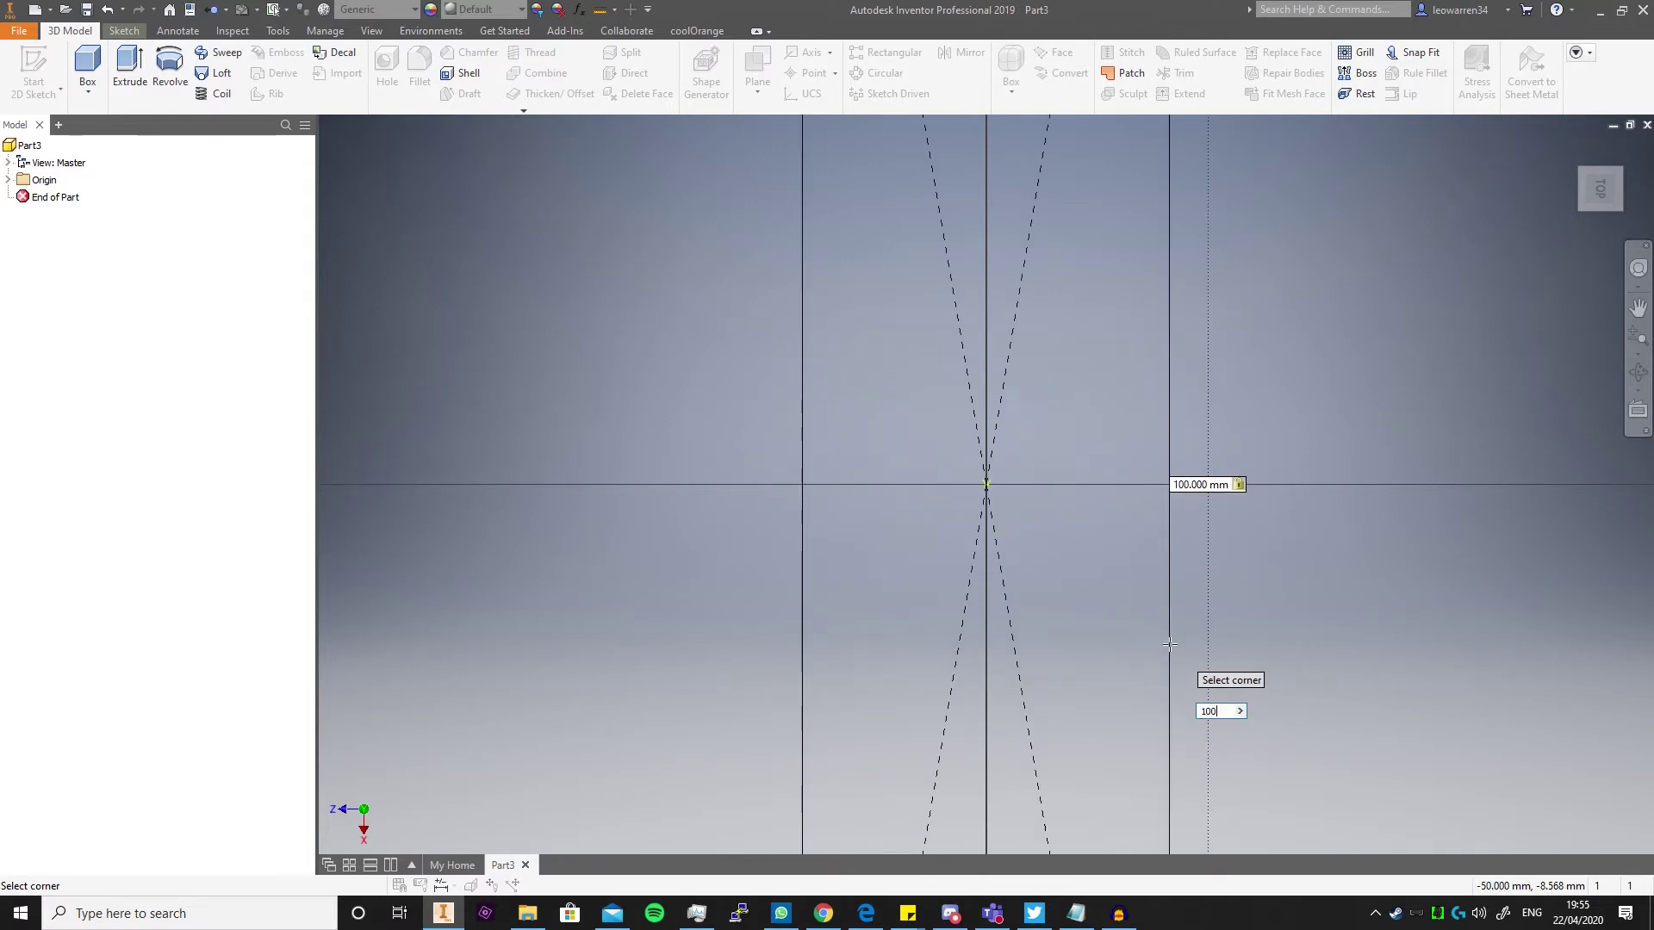
key("Return")
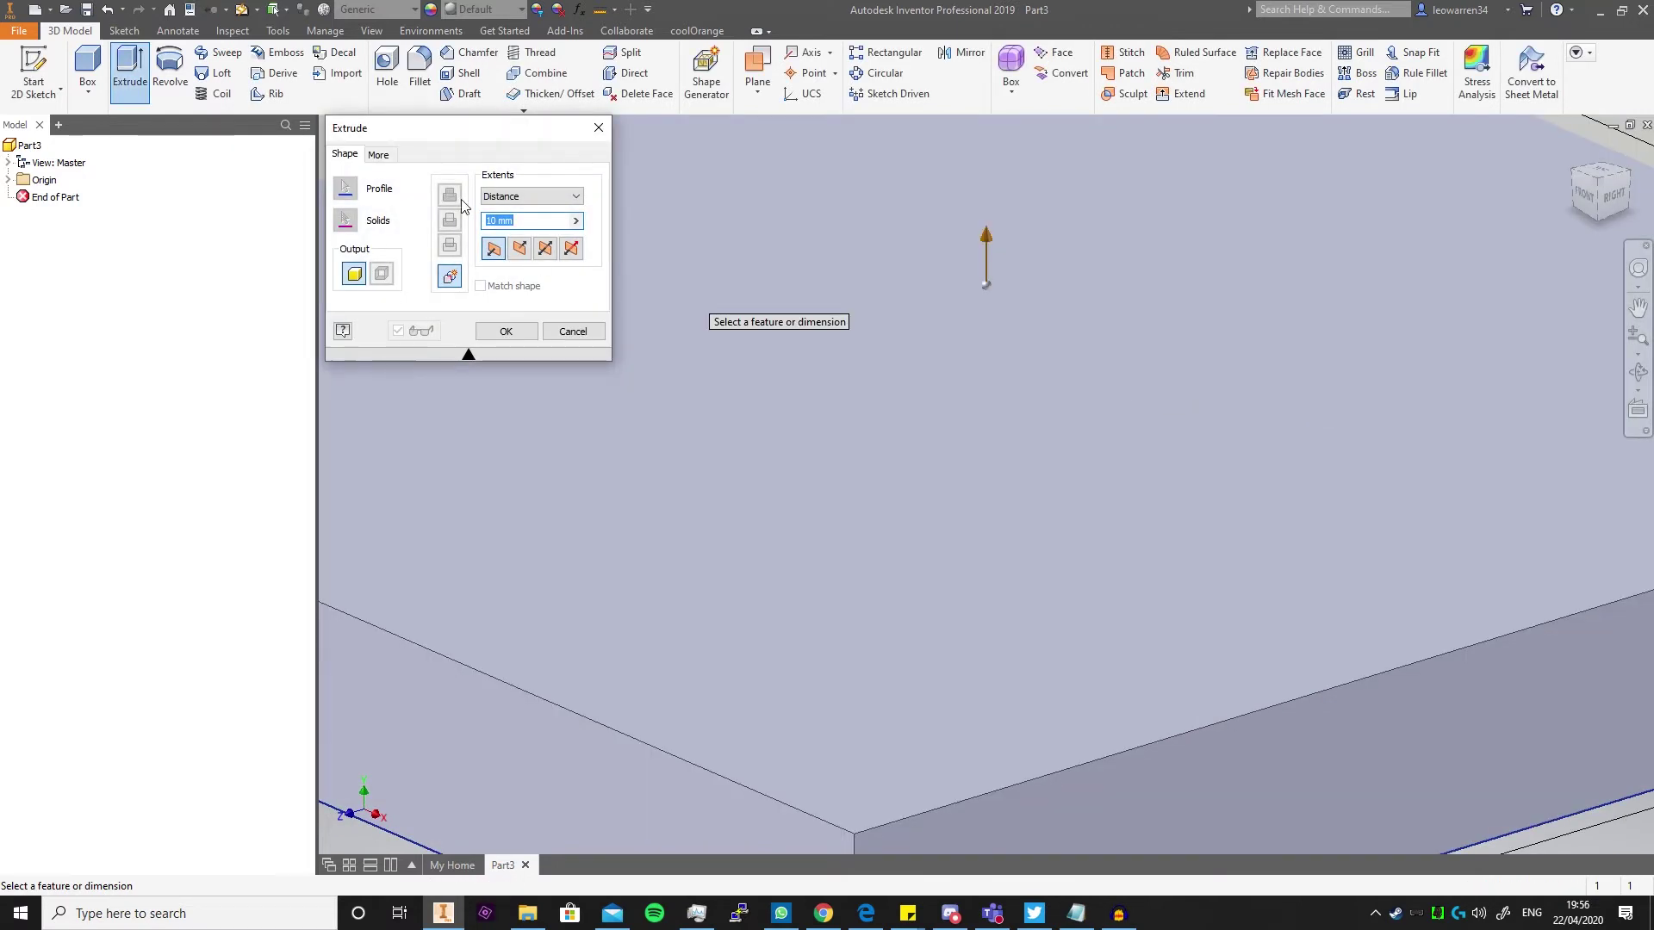
type("100")
key("Return")
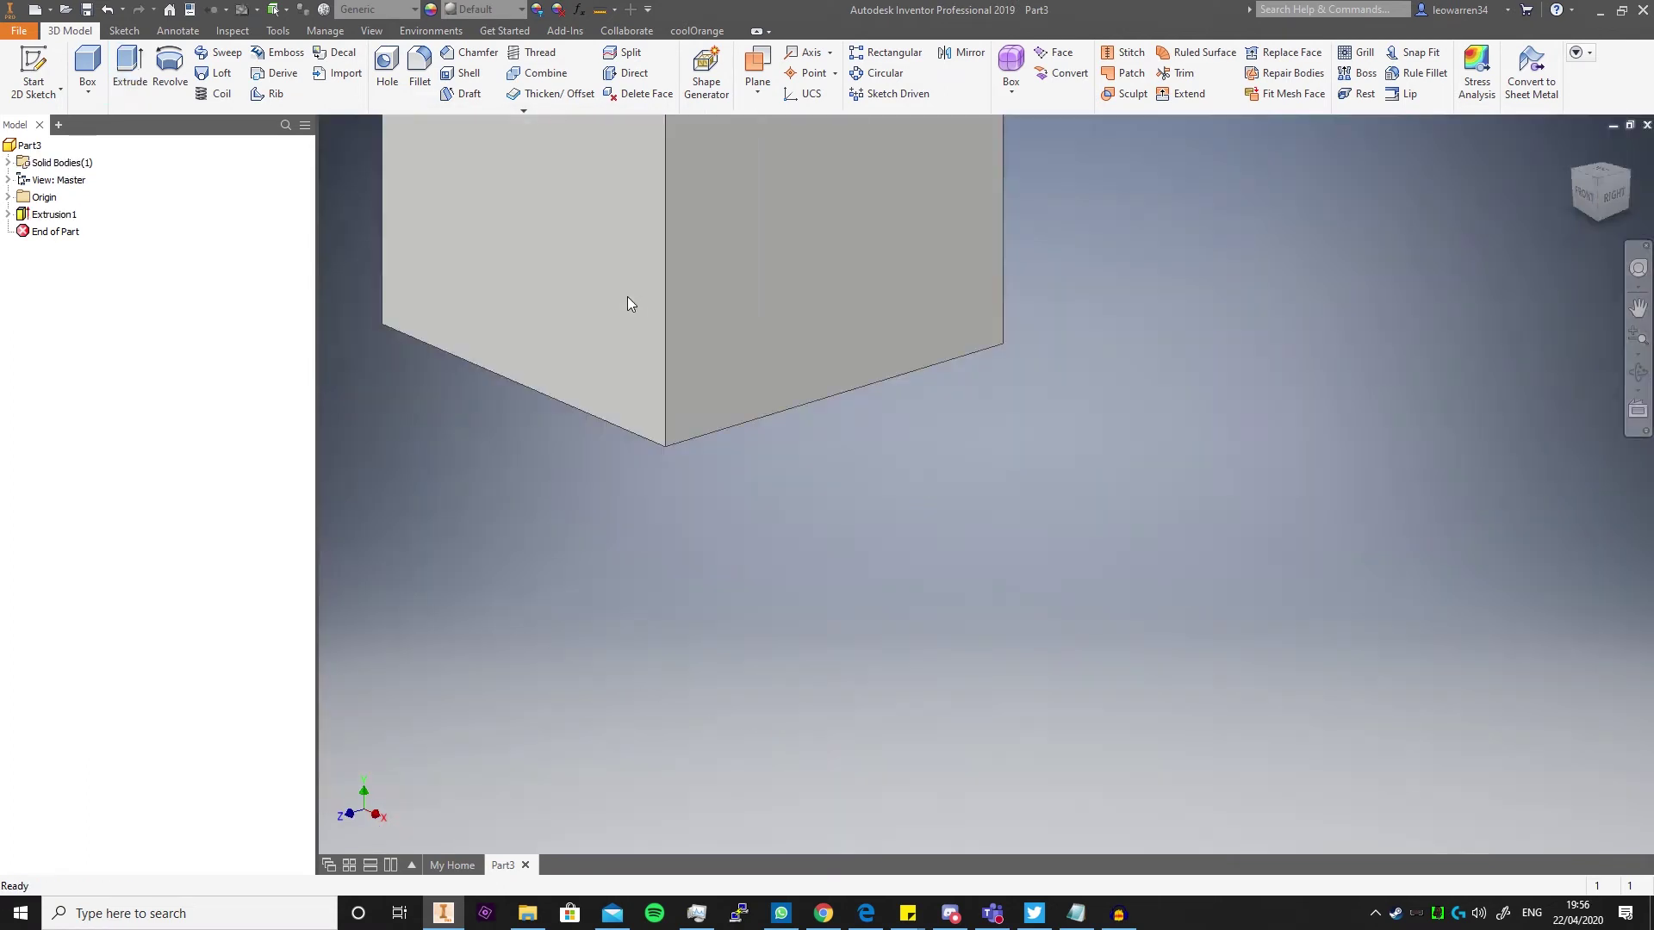
scroll(629, 303, "down", 5)
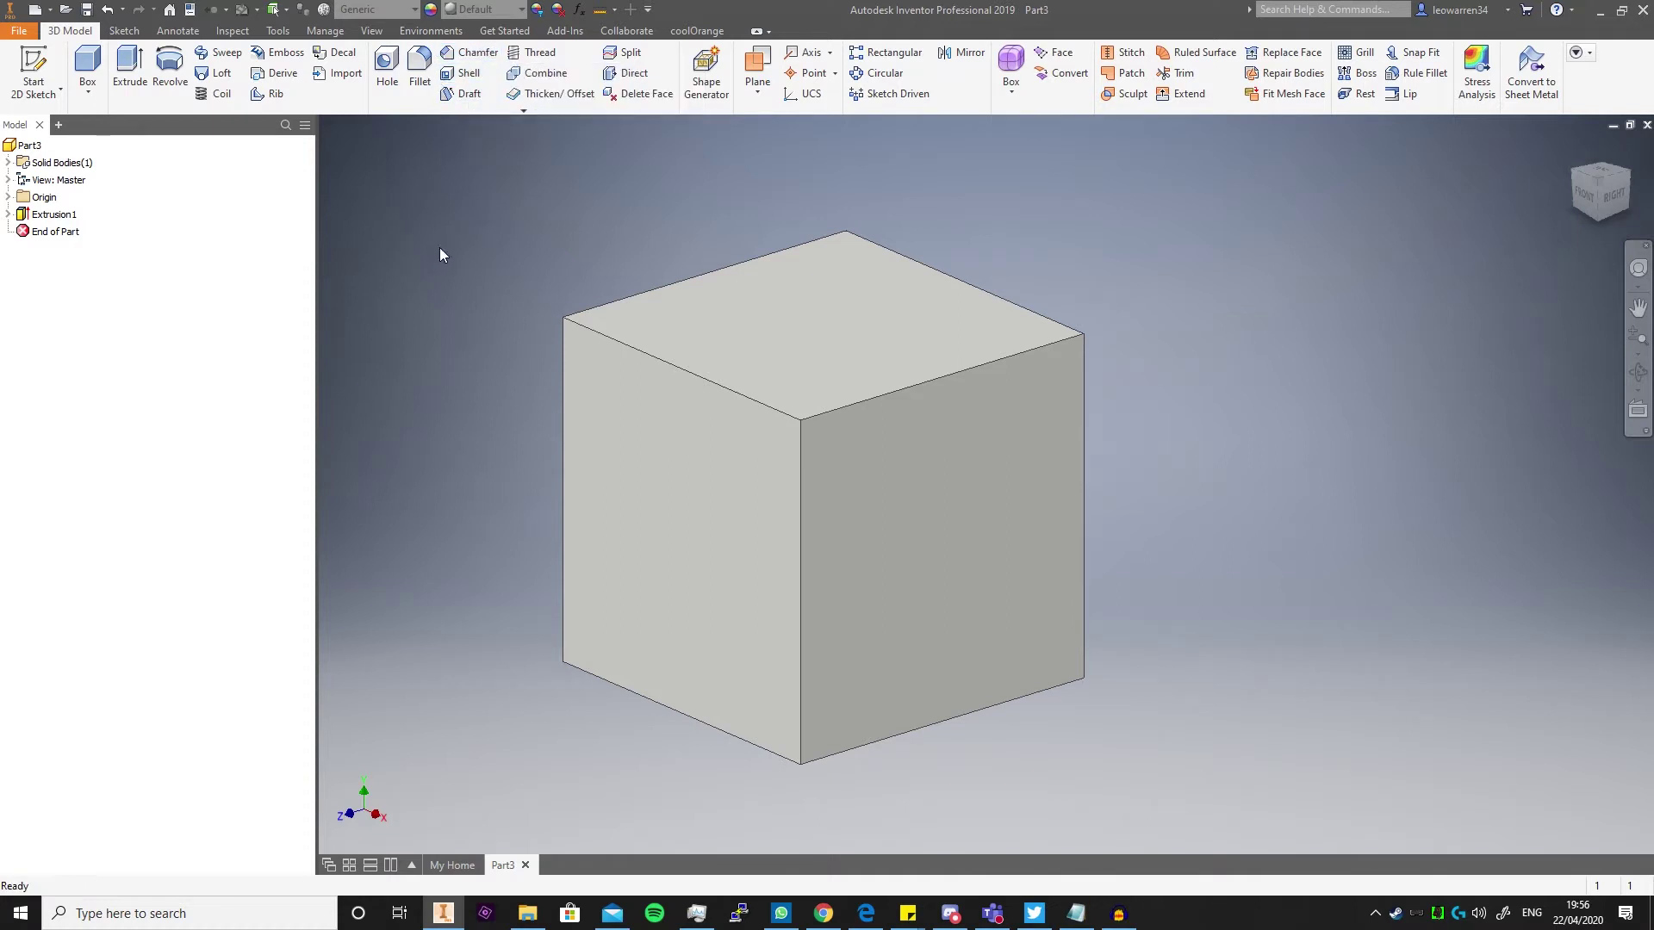
Step: Start a partial chamfer on the cube's top-left edge, ending 38.870 mm from the edge start
left_click(471, 53)
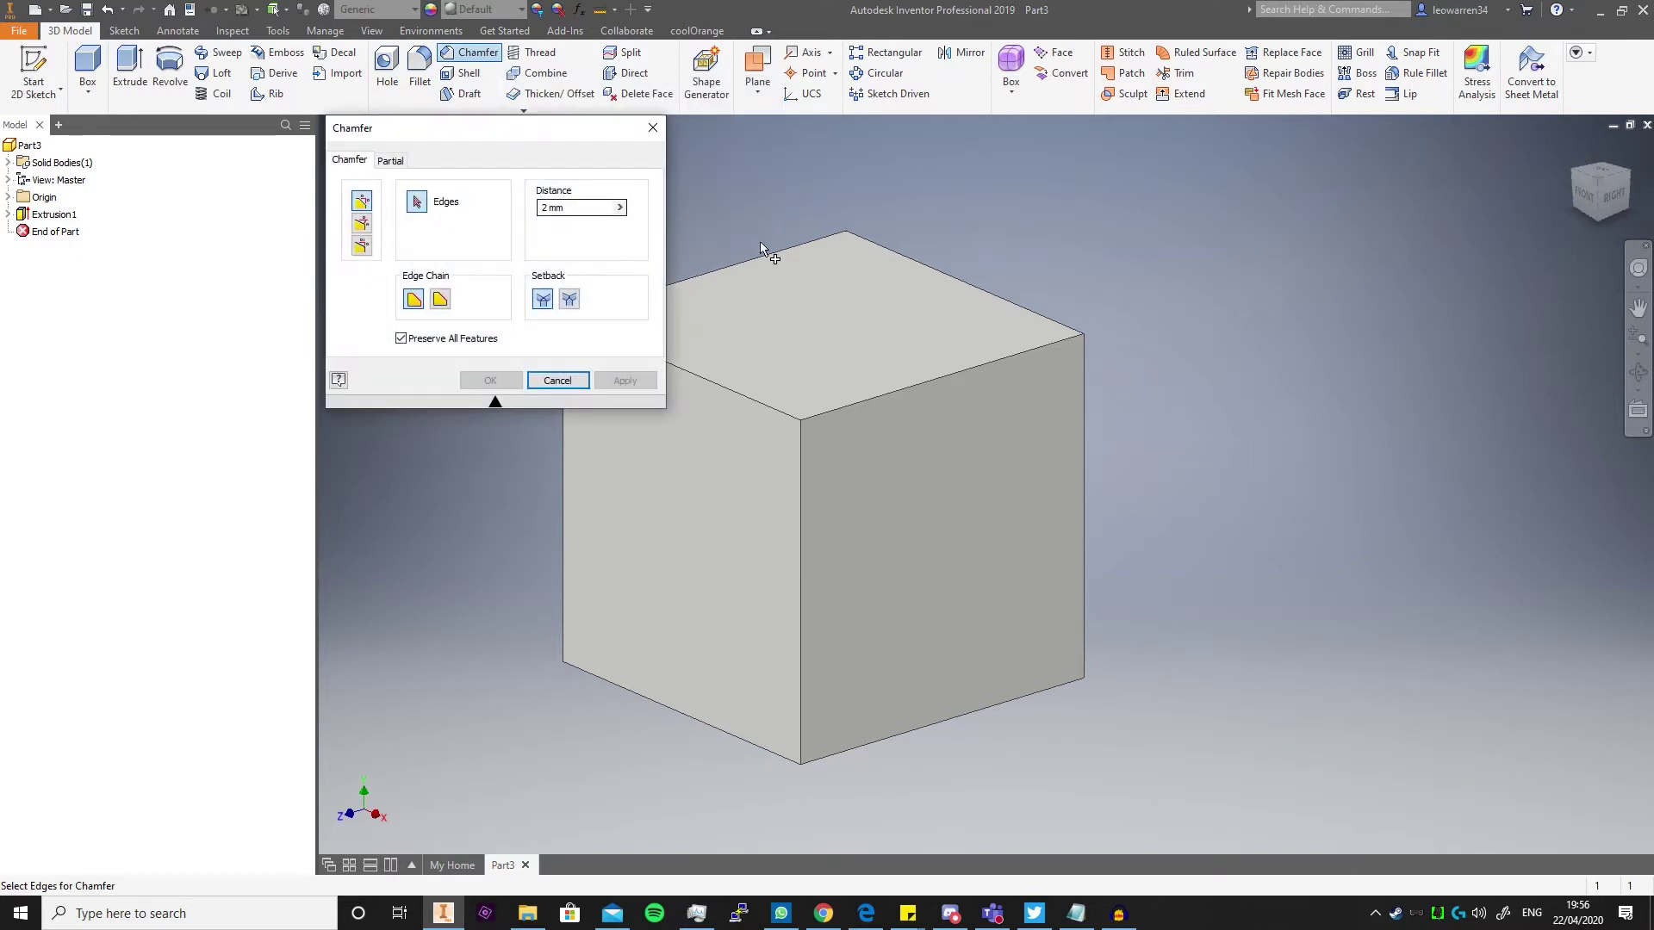
middle_click_drag(770, 188, 912, 190)
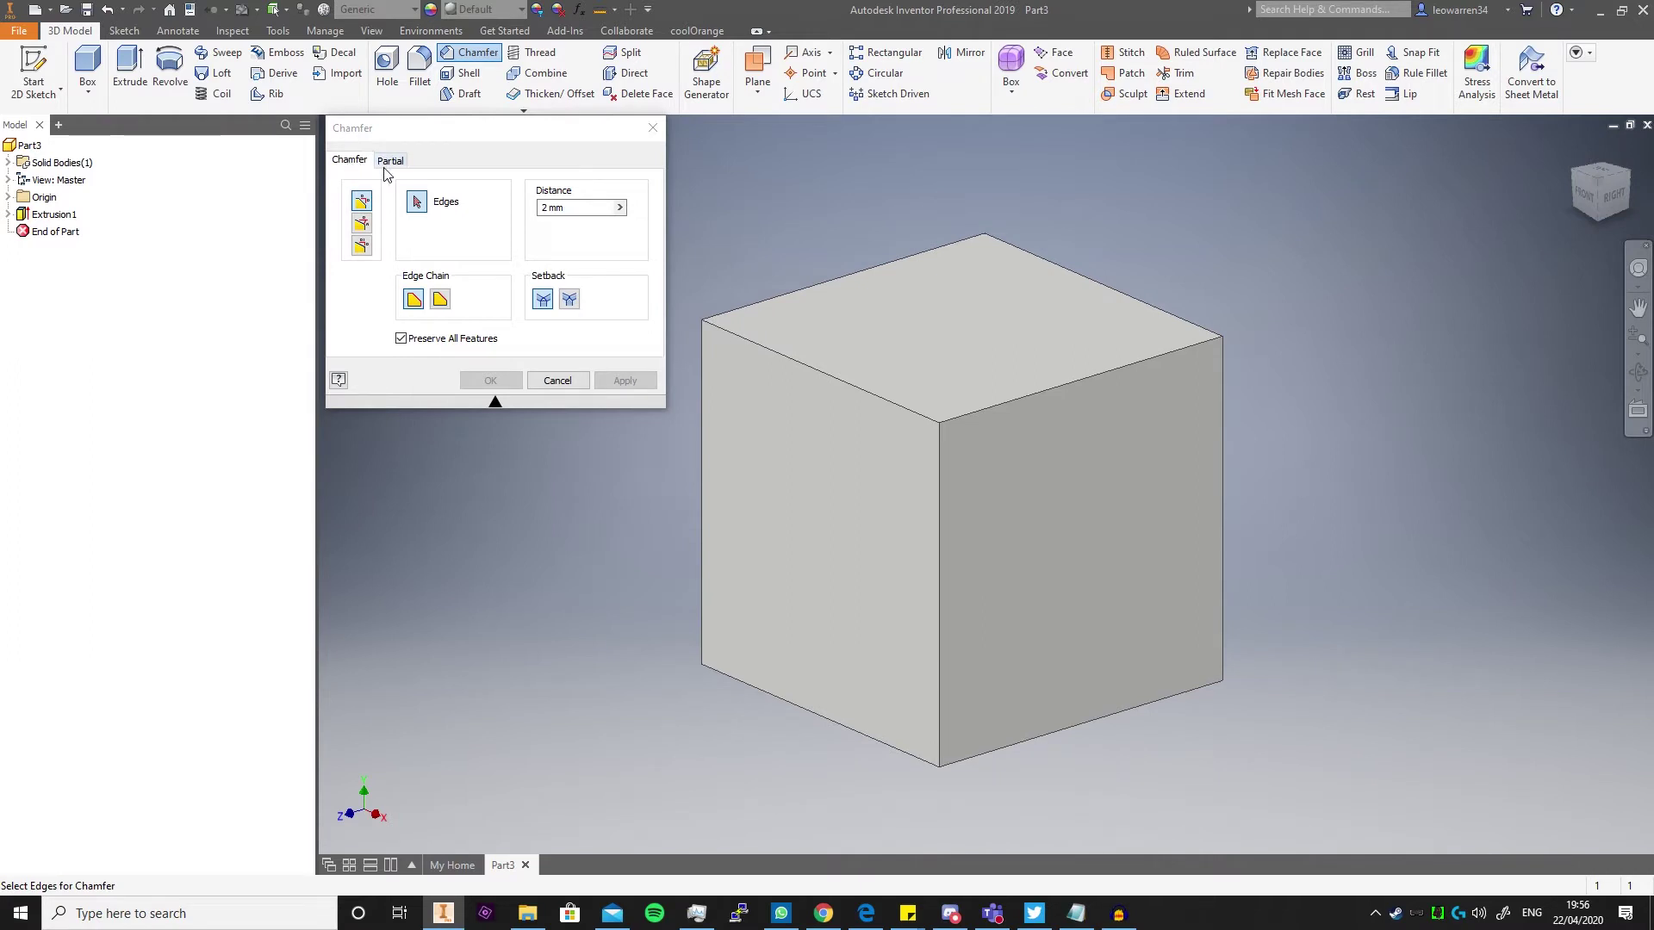
left_click(390, 163)
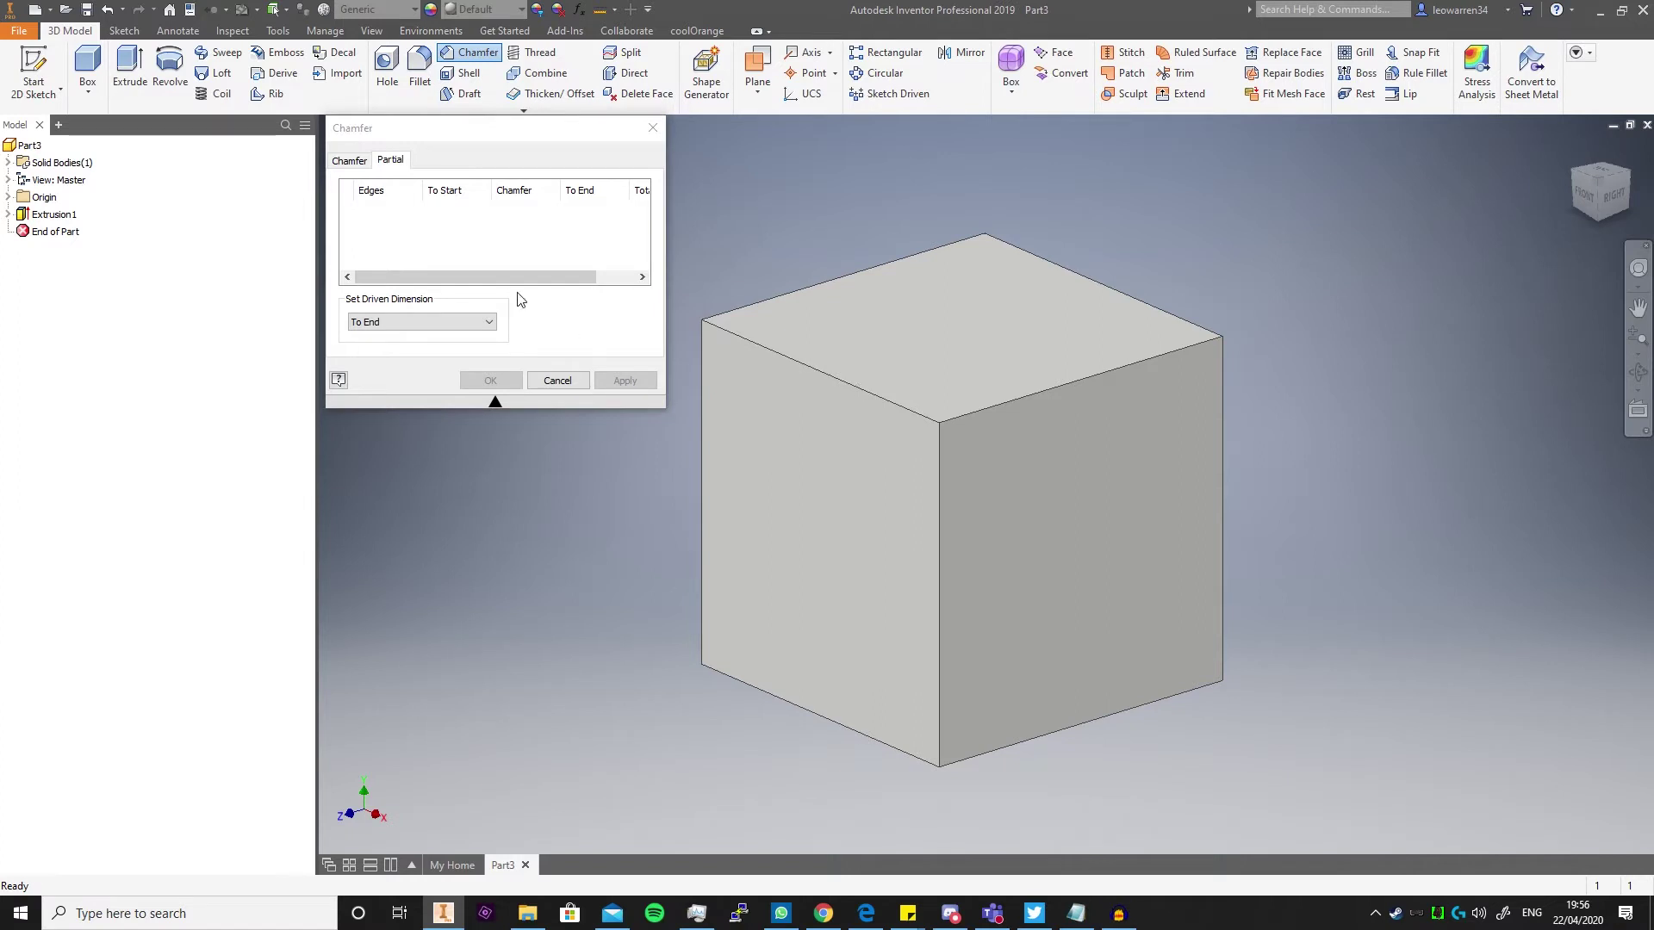
left_click(340, 162)
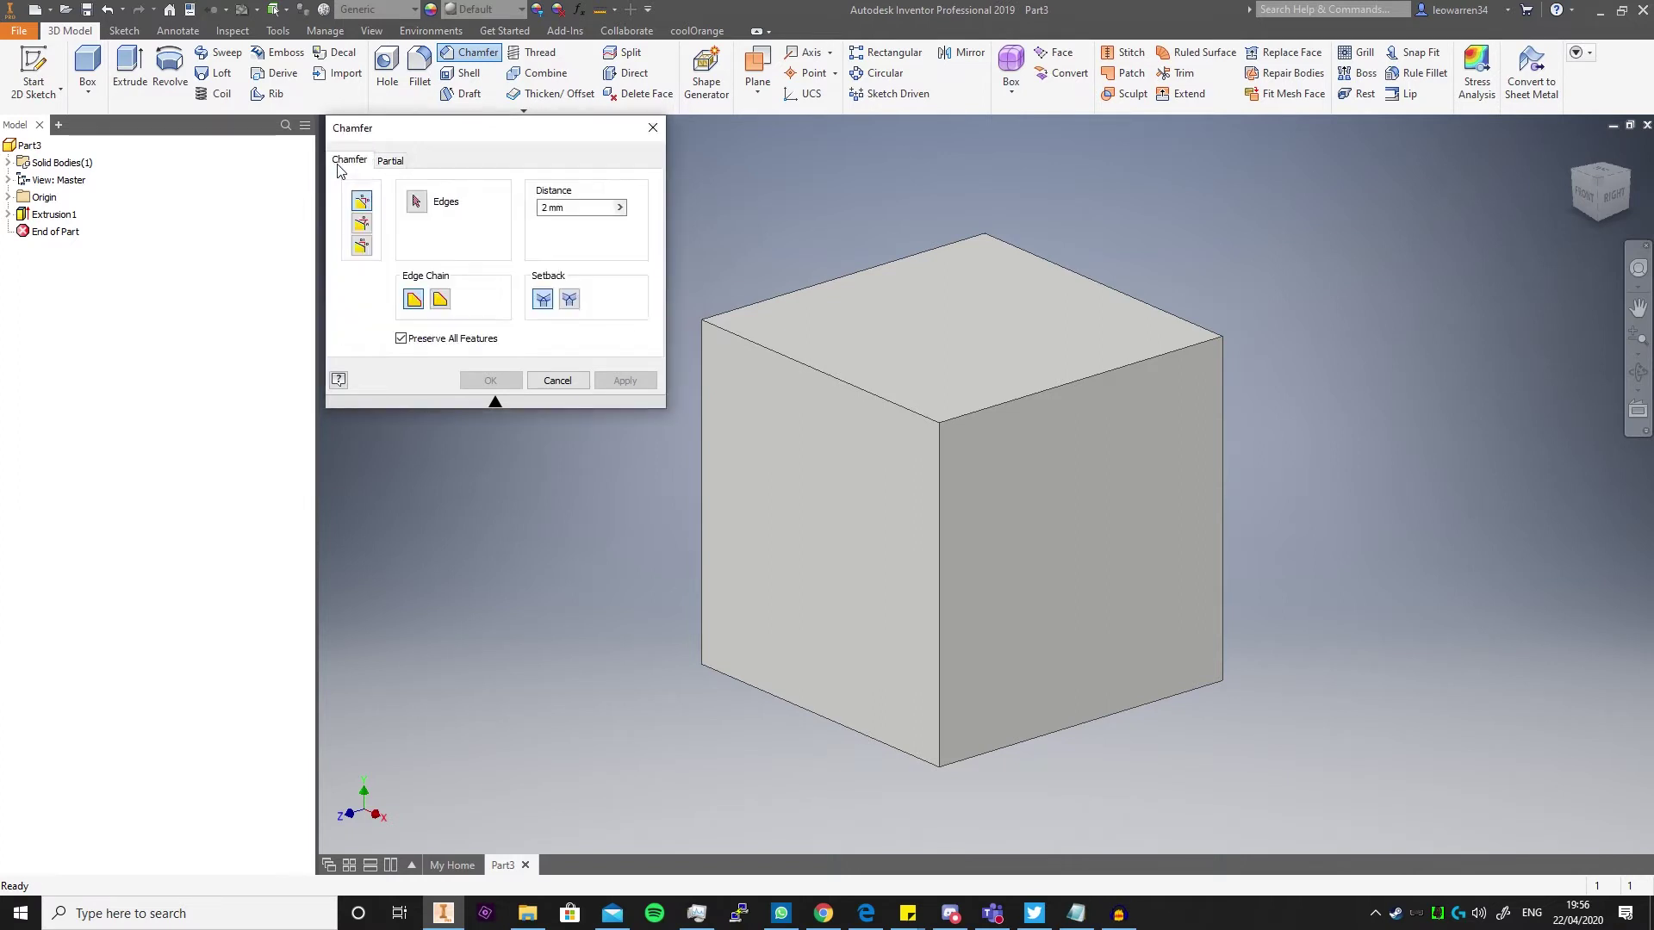
left_click(840, 381)
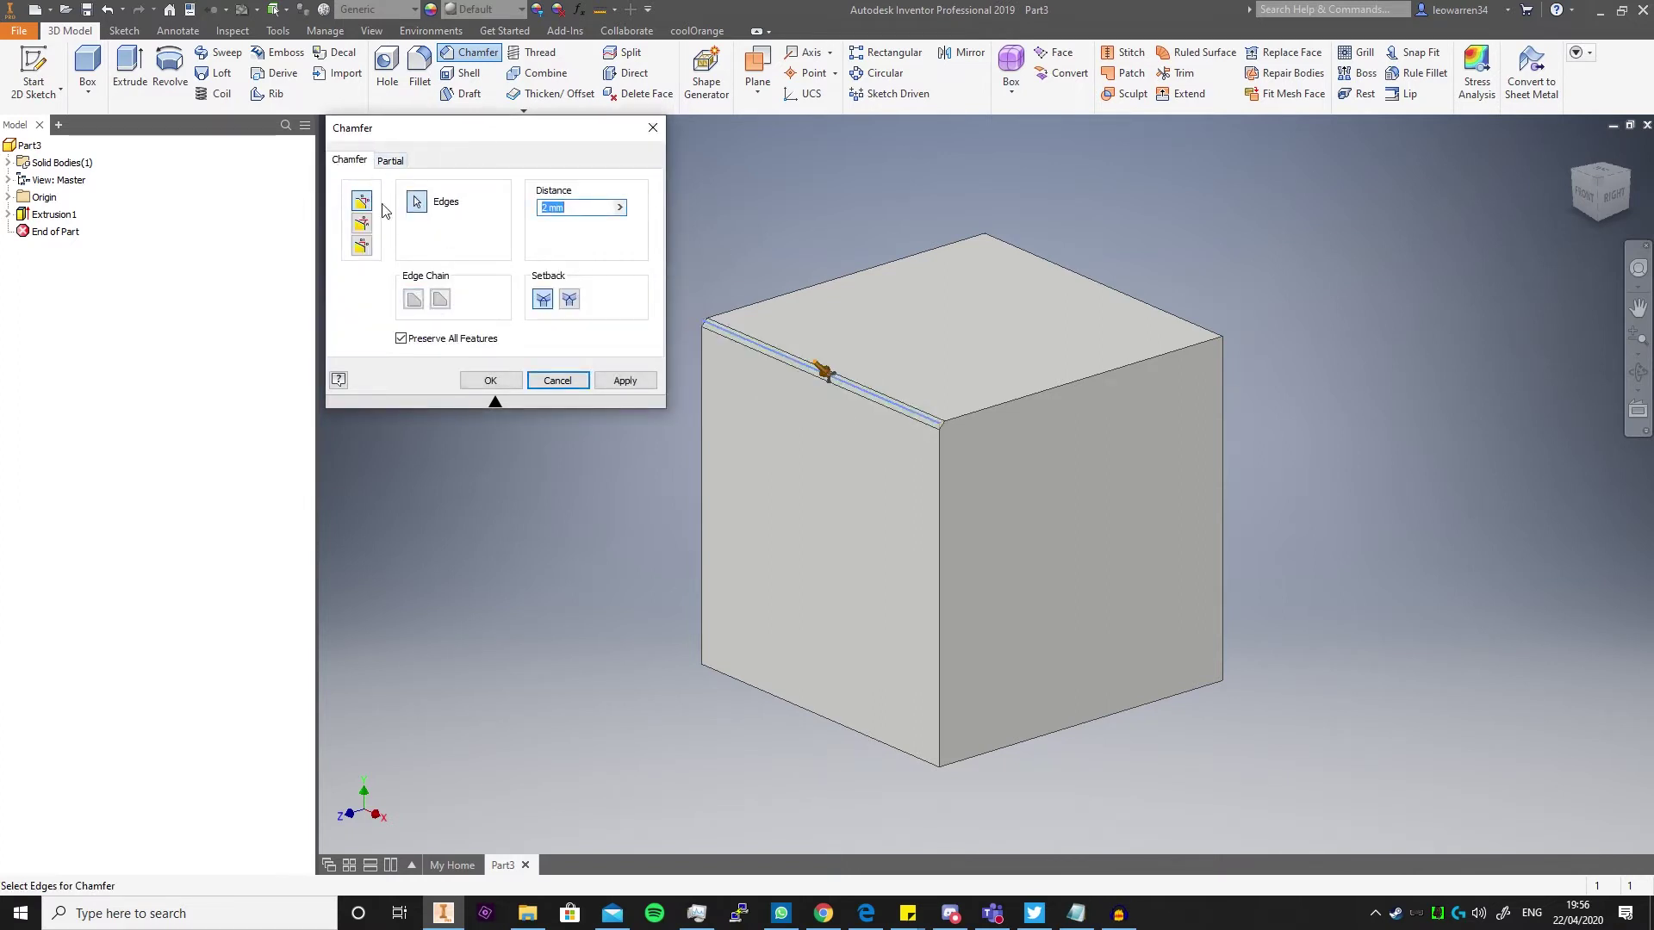
left_click(392, 161)
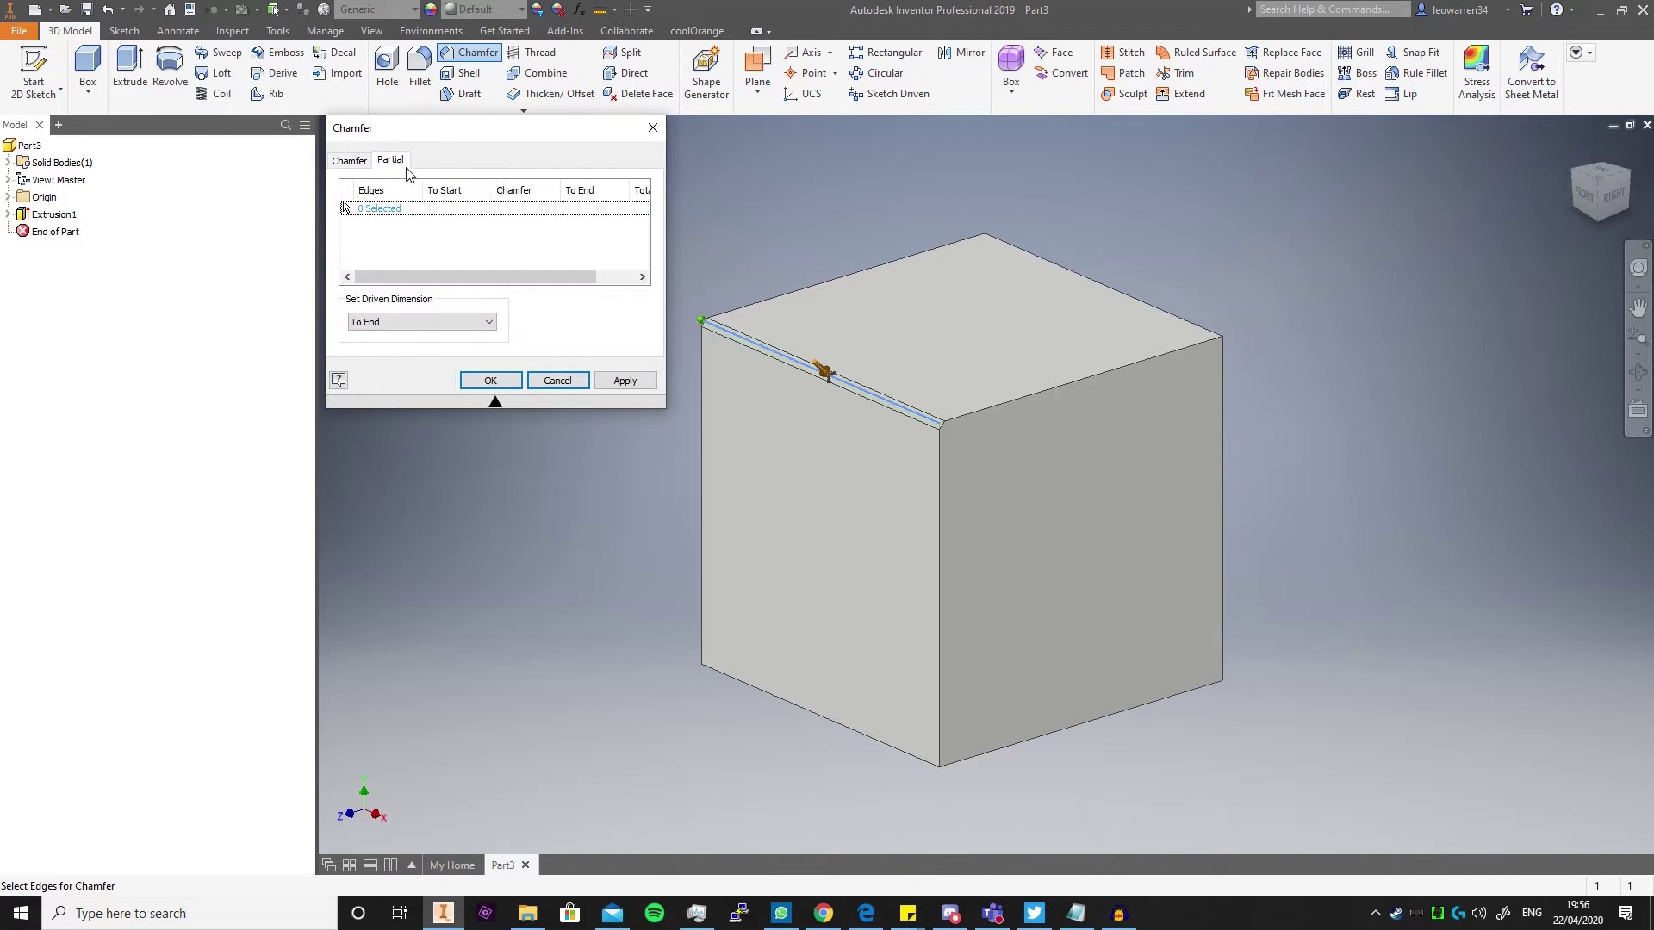
left_click(796, 365)
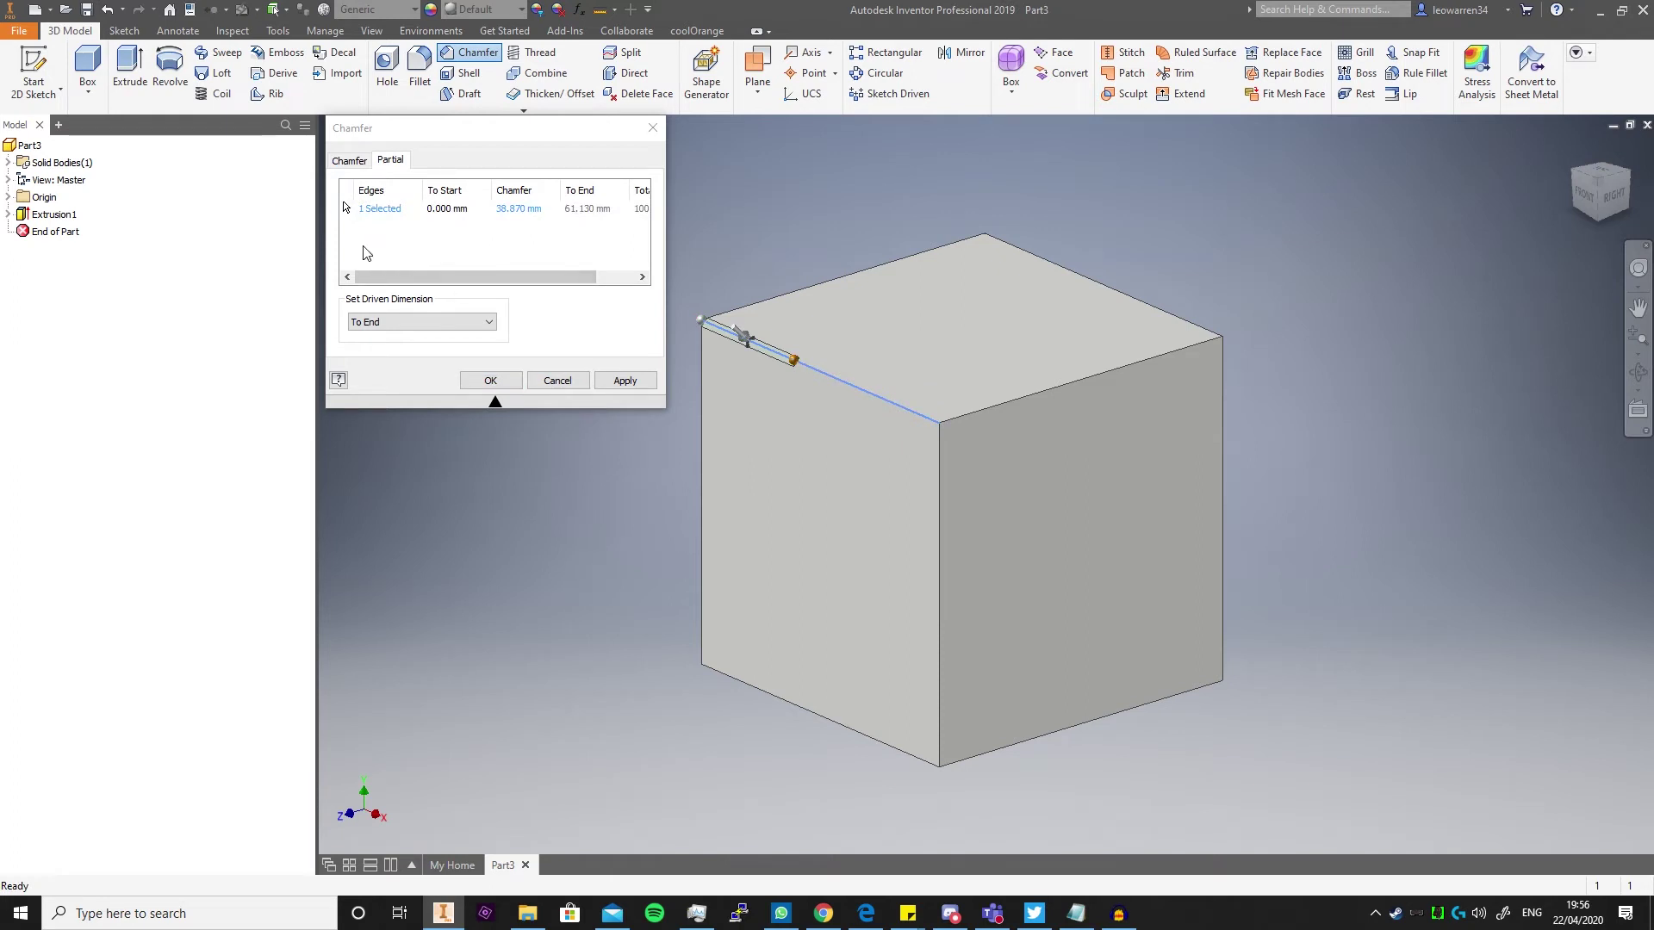
left_click(508, 282)
mouse_move(509, 282)
left_mouse_down()
mouse_move(549, 286)
mouse_move(495, 285)
left_mouse_up()
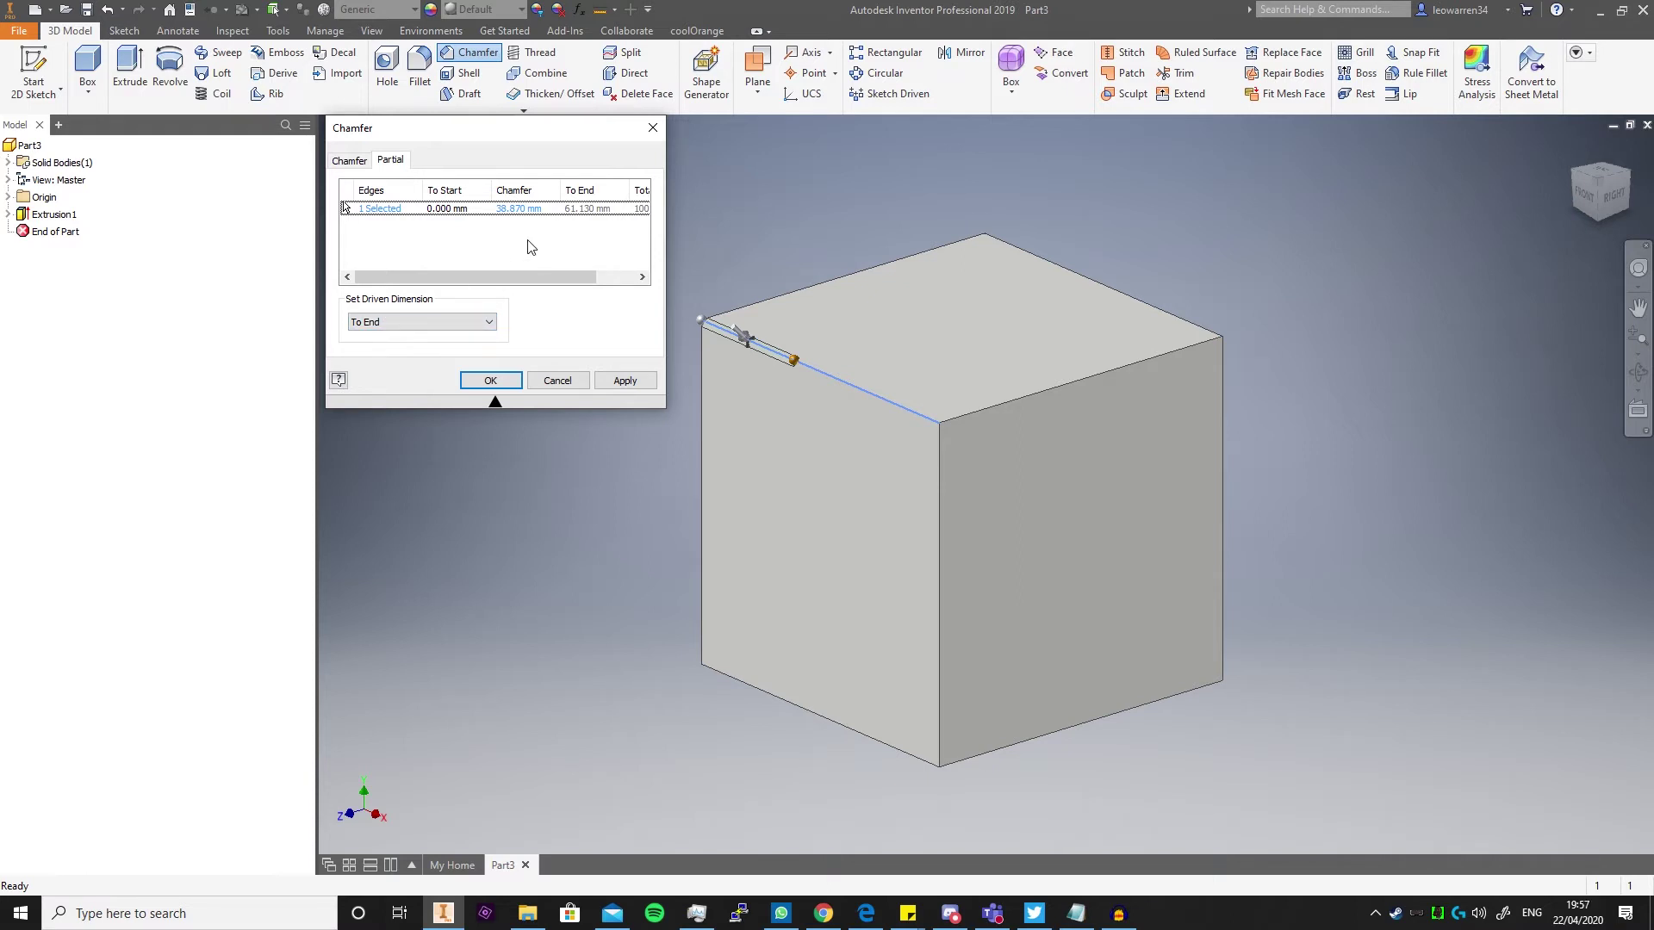
left_click(450, 323)
Step: Make the chamfer length driven, set 10 mm from each edge end, and create the 80 mm Chamfer1
left_click(420, 350)
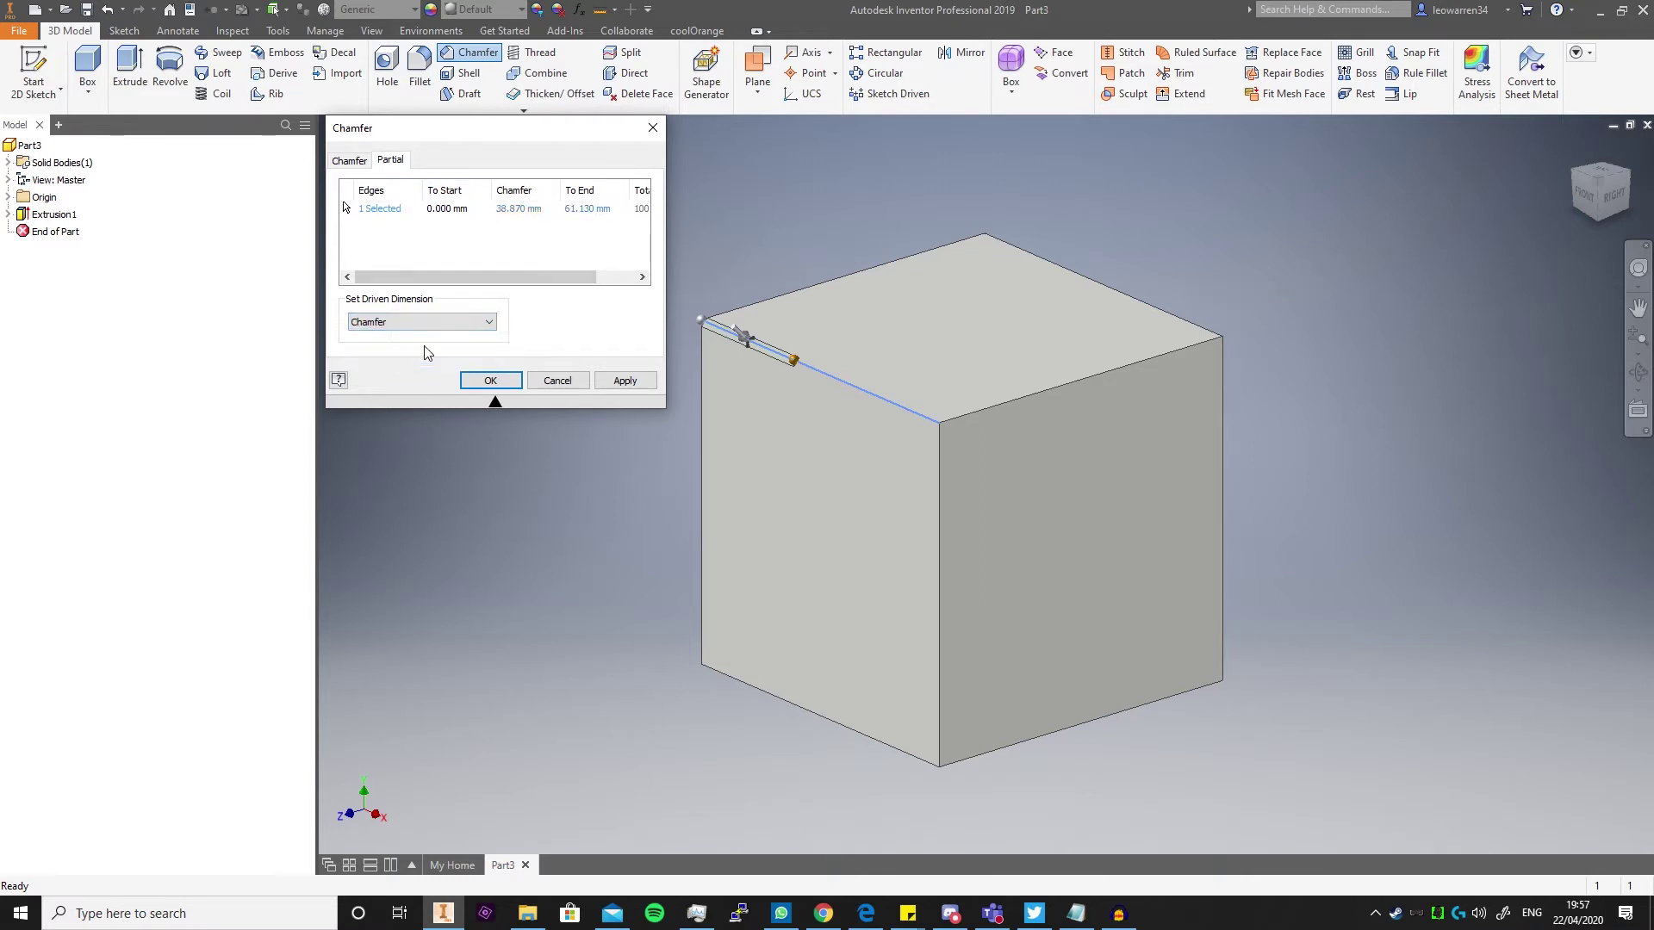
left_click(449, 213)
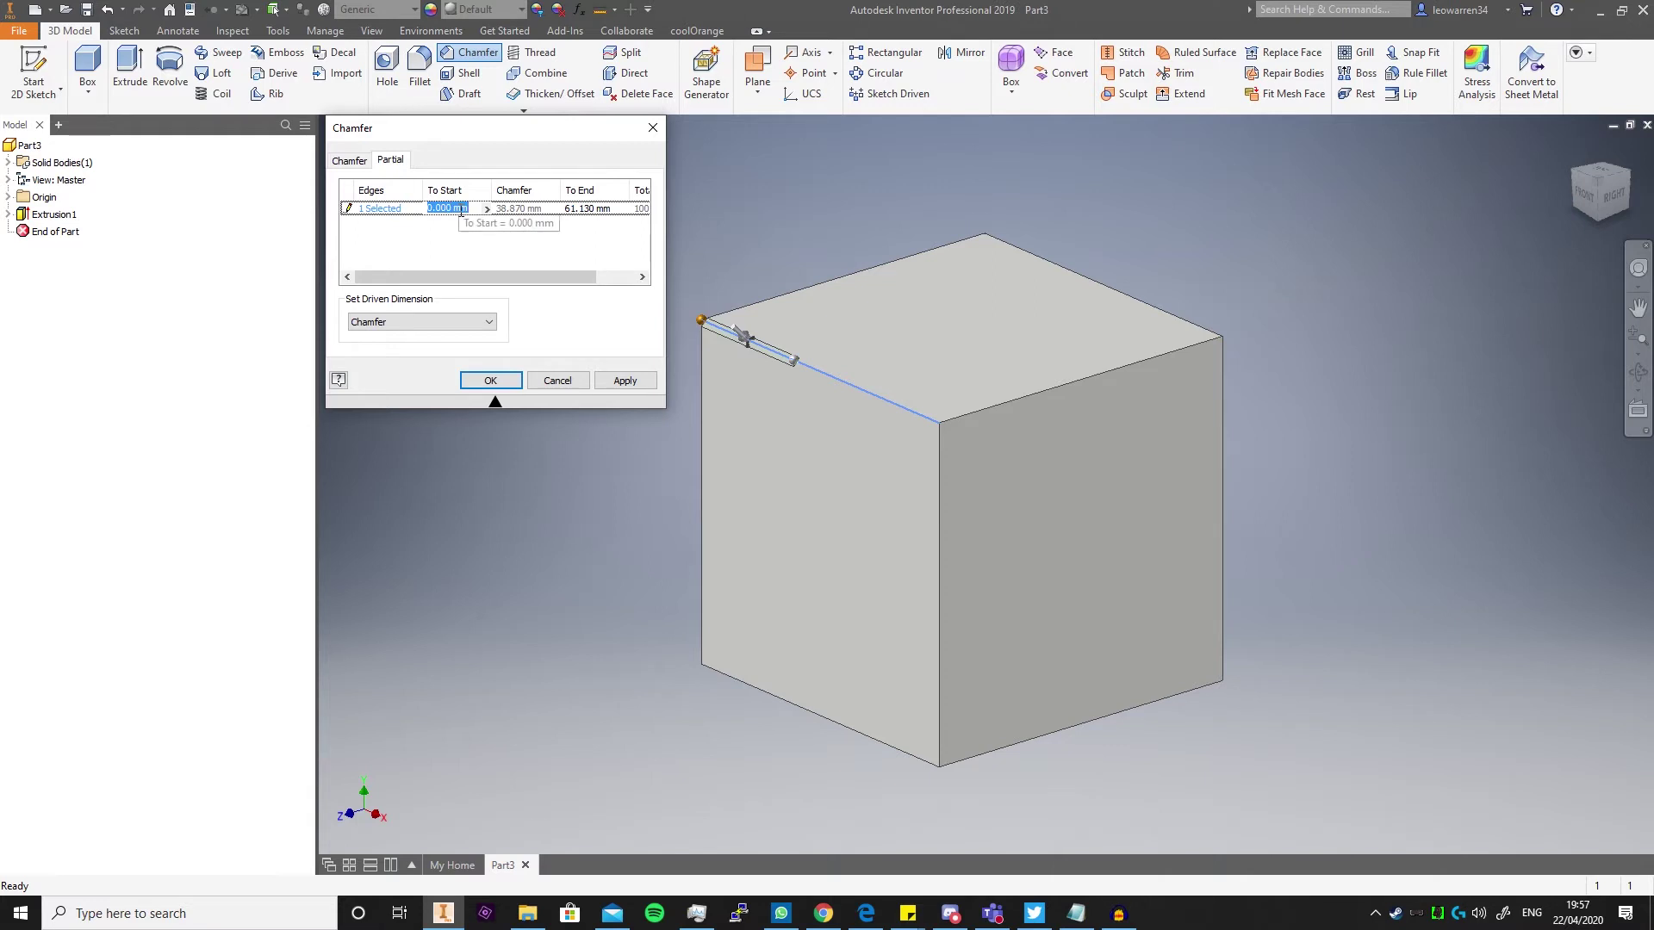
type("10")
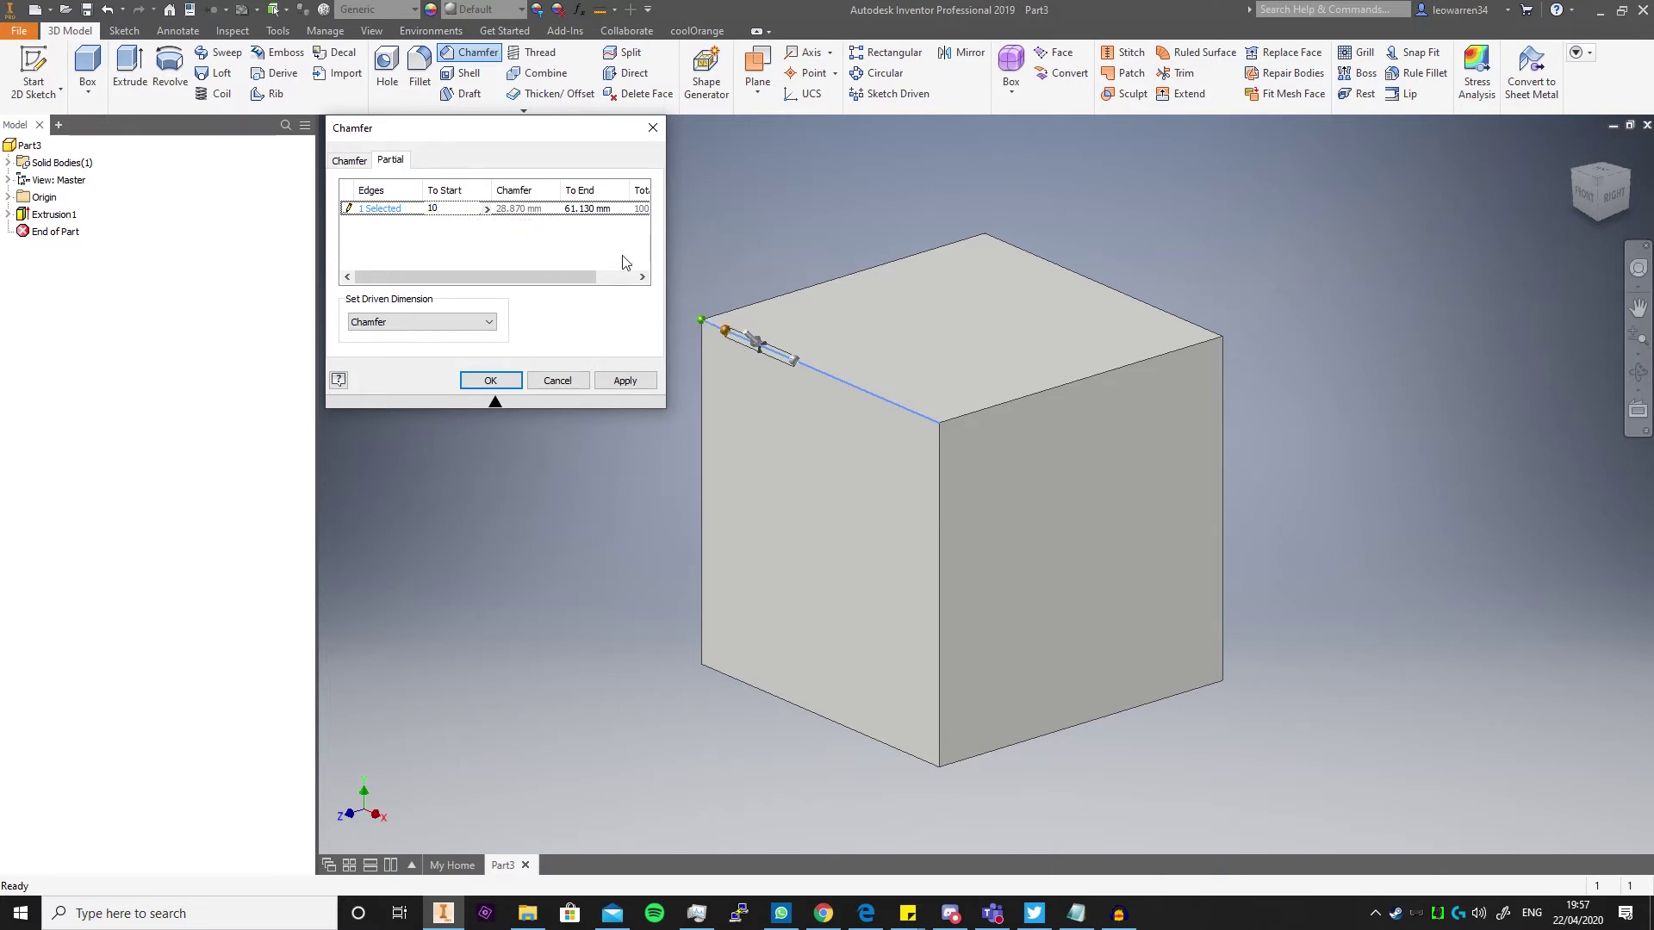
left_click(588, 209)
type("1")
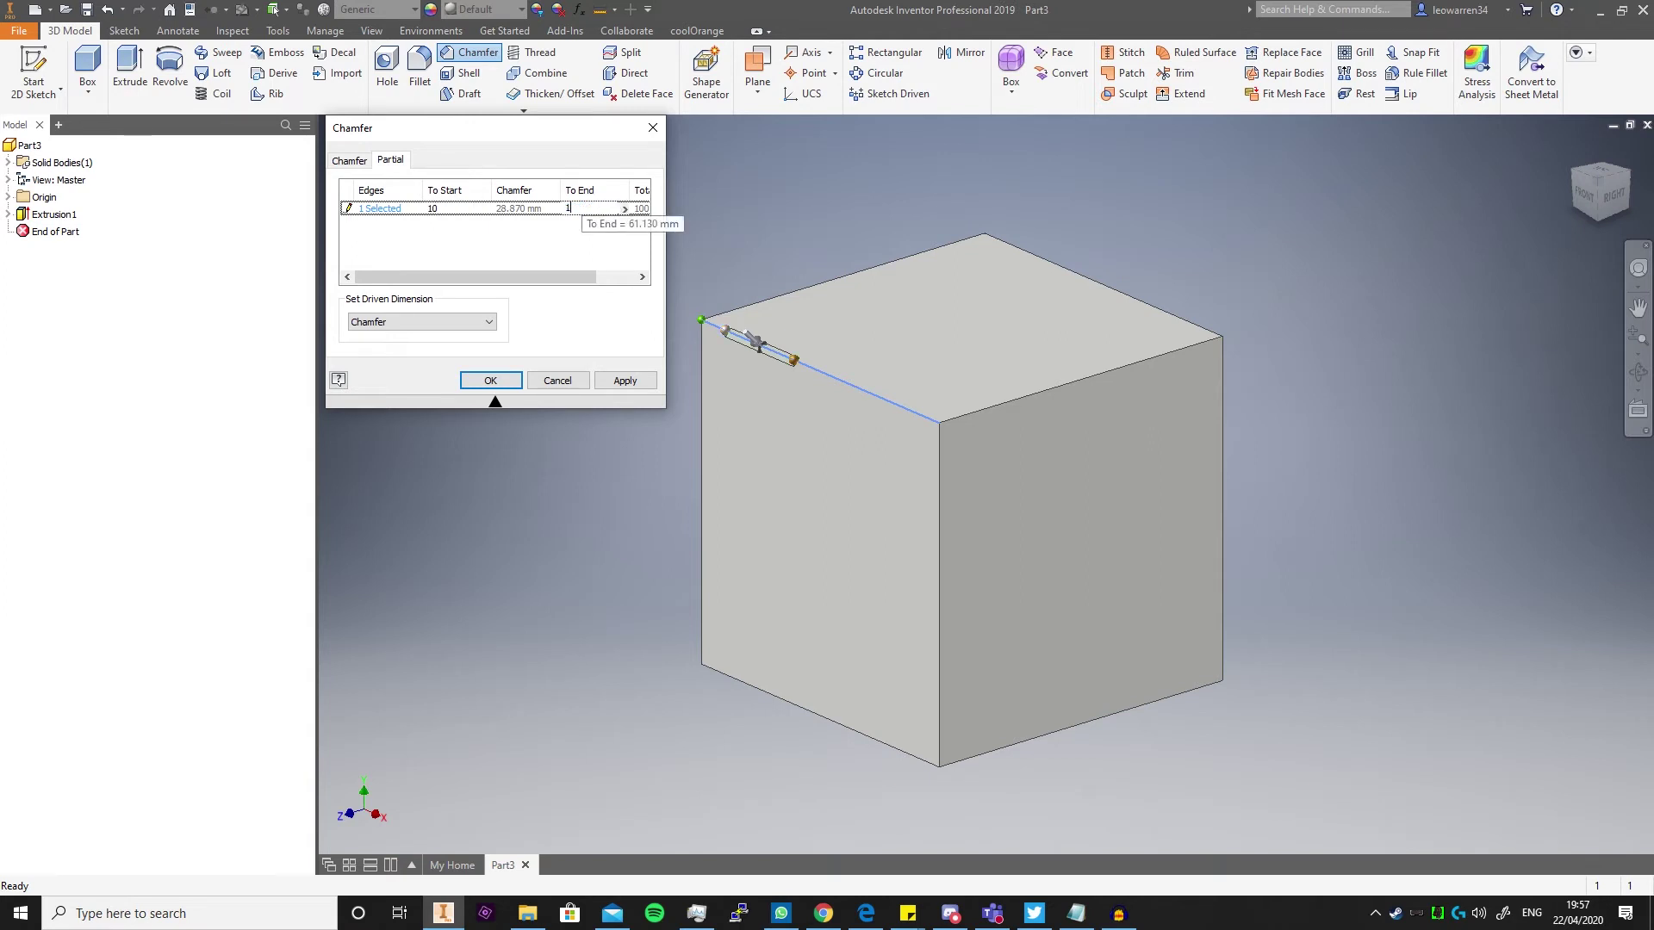
type("0")
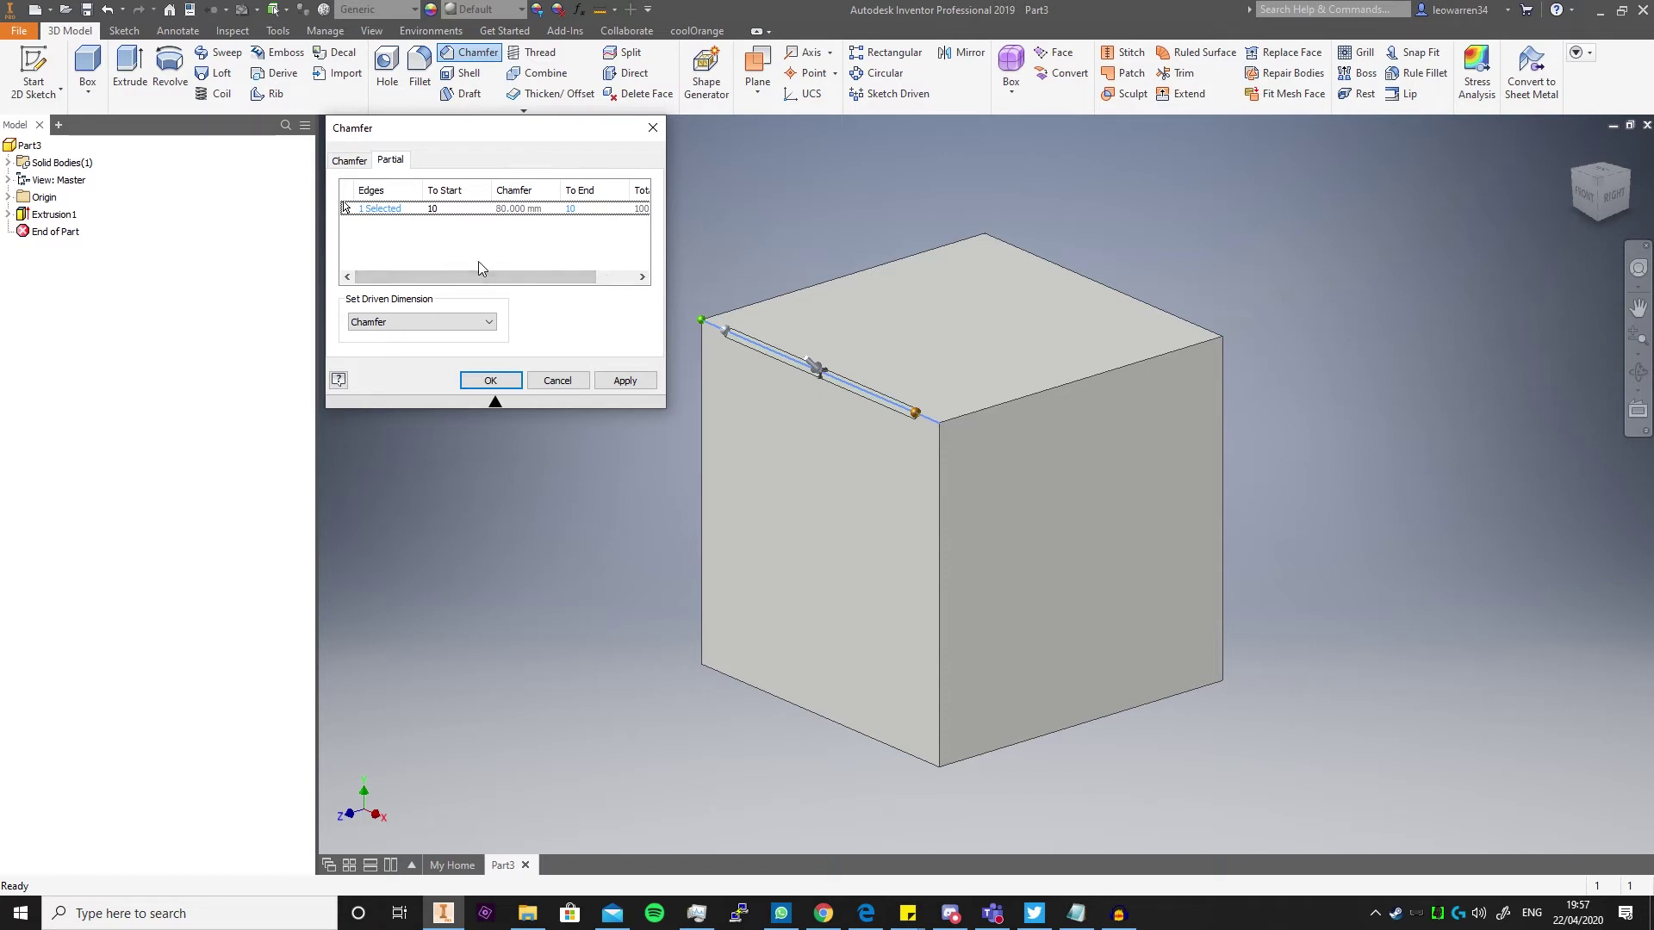
mouse_move(495, 277)
left_mouse_down()
mouse_move(539, 277)
mouse_move(495, 276)
left_mouse_up()
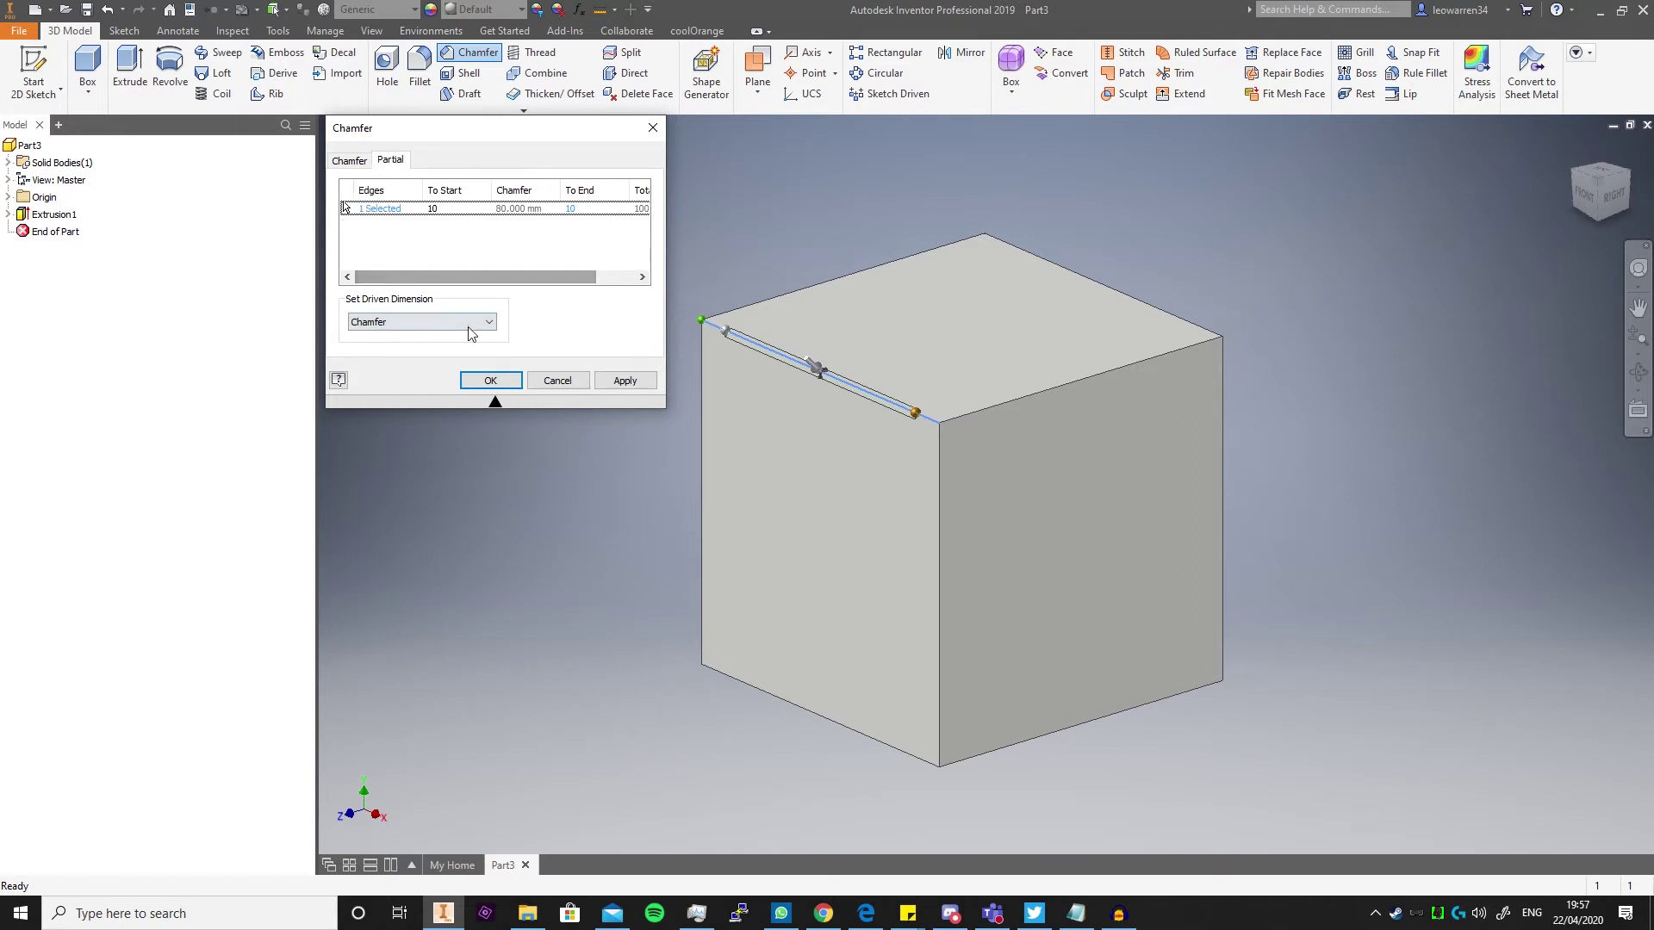
left_click(468, 326)
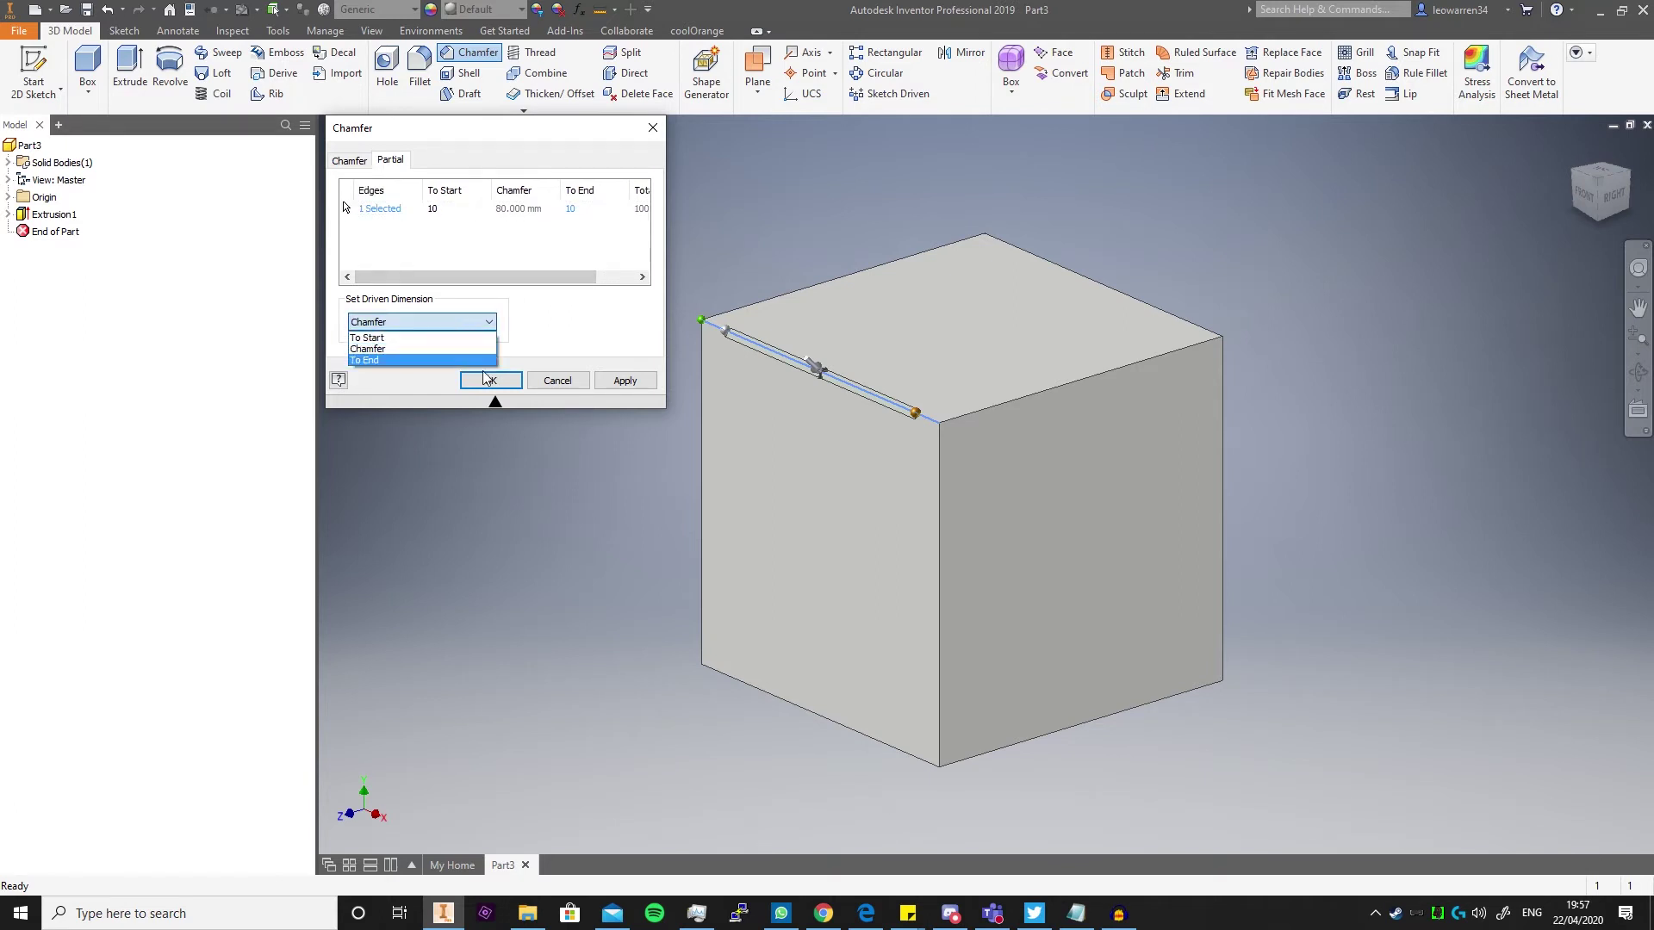
left_click(613, 385)
left_click(613, 385)
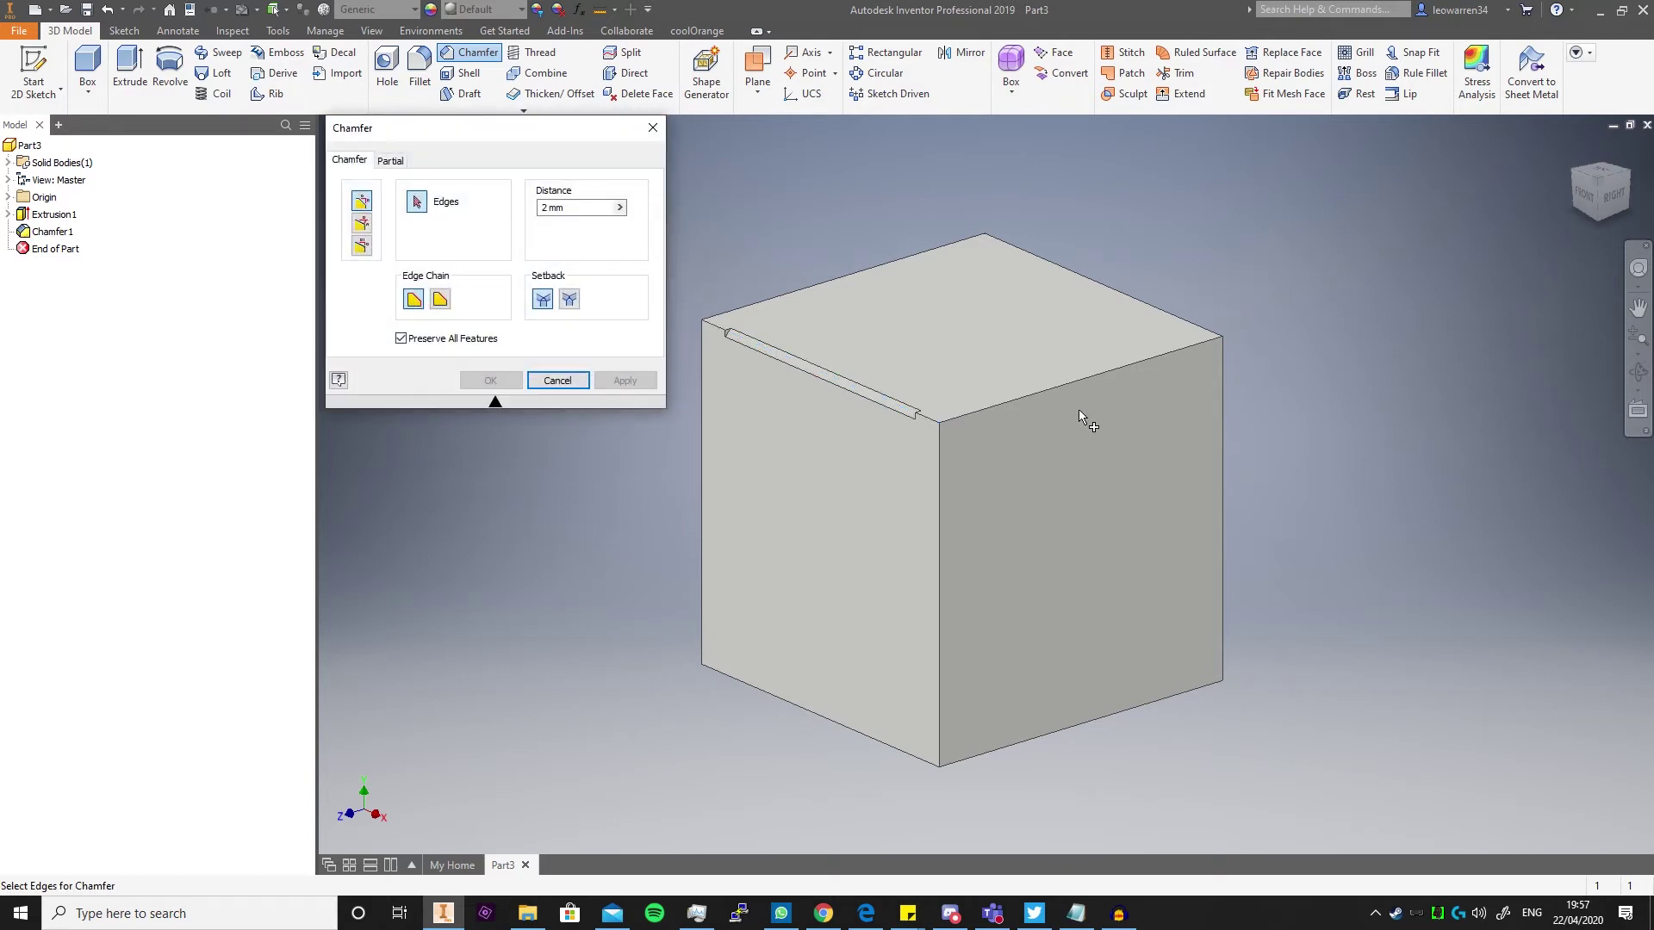
Step: Select the front and back-right top edges for a partial chamfer and mark the end point
left_click(1003, 410)
left_click(1144, 307)
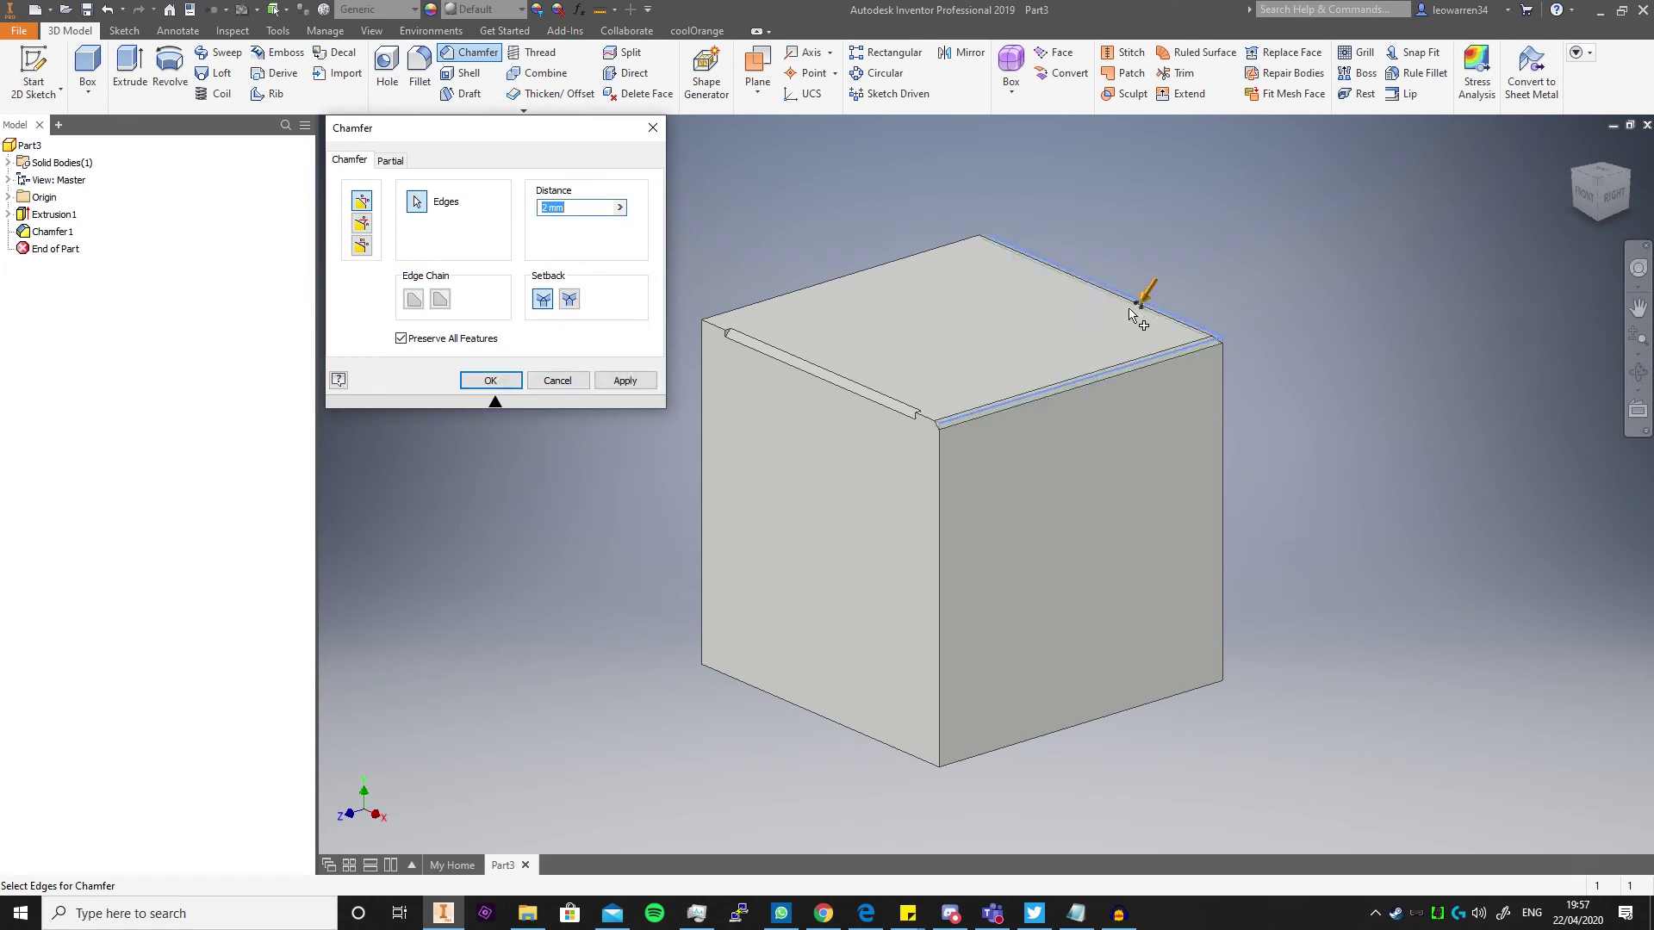
left_click(390, 160)
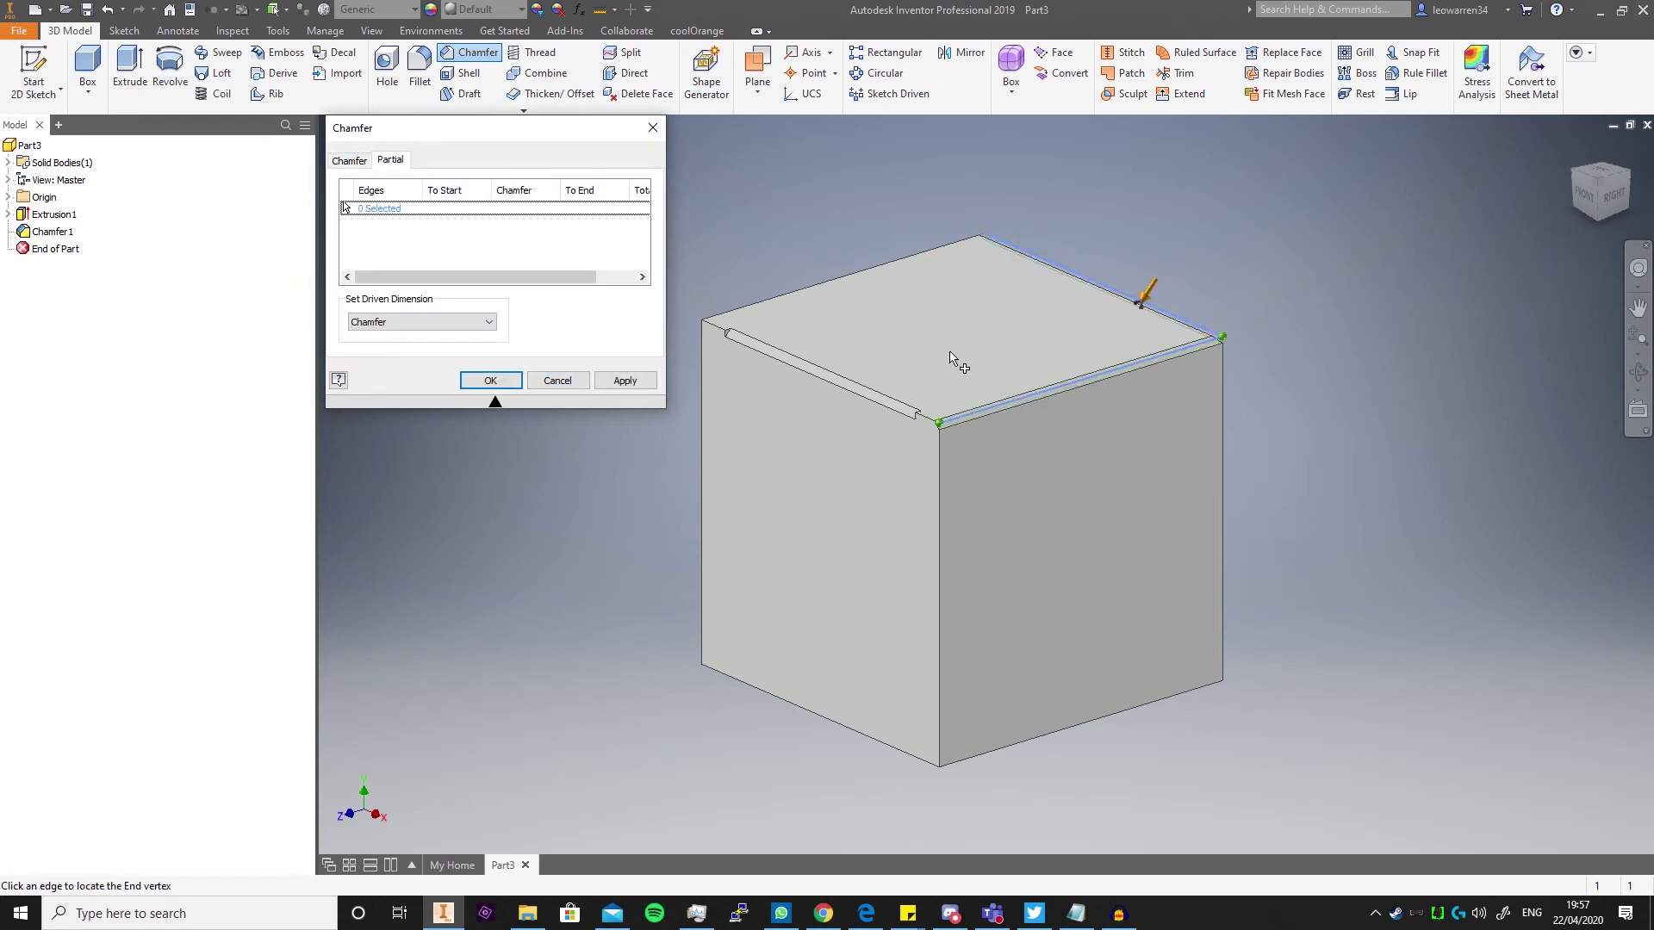
left_click(1021, 403)
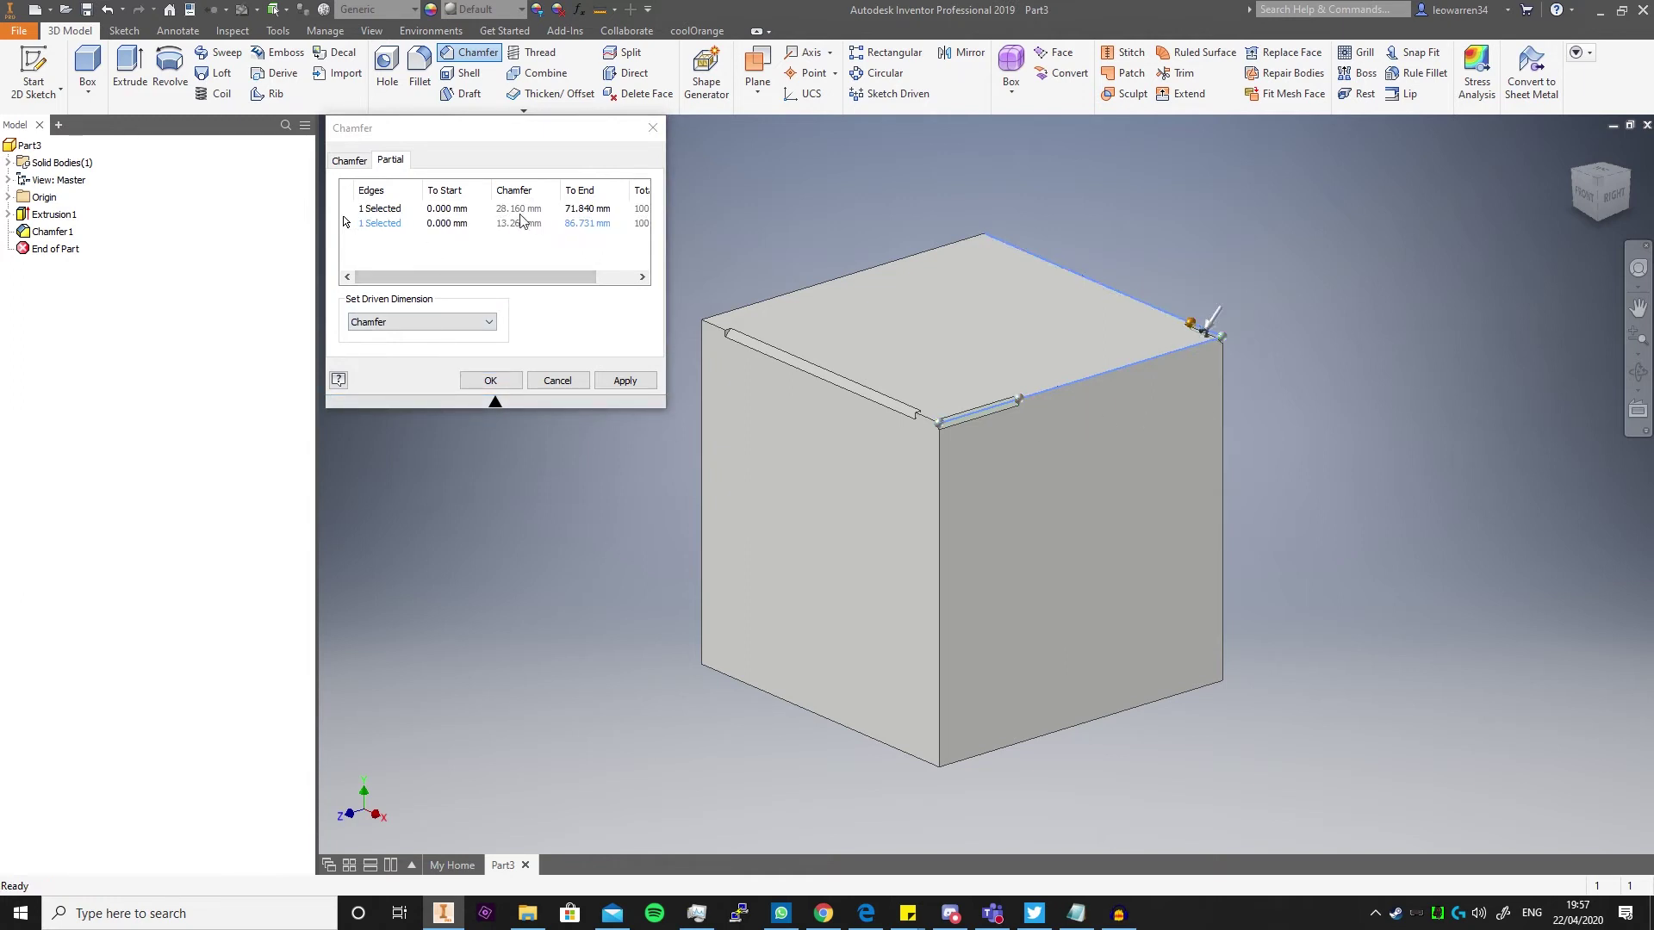
Step: Set the first edge's To Start to 10 mm and make To End the driven dimension
left_click(445, 208)
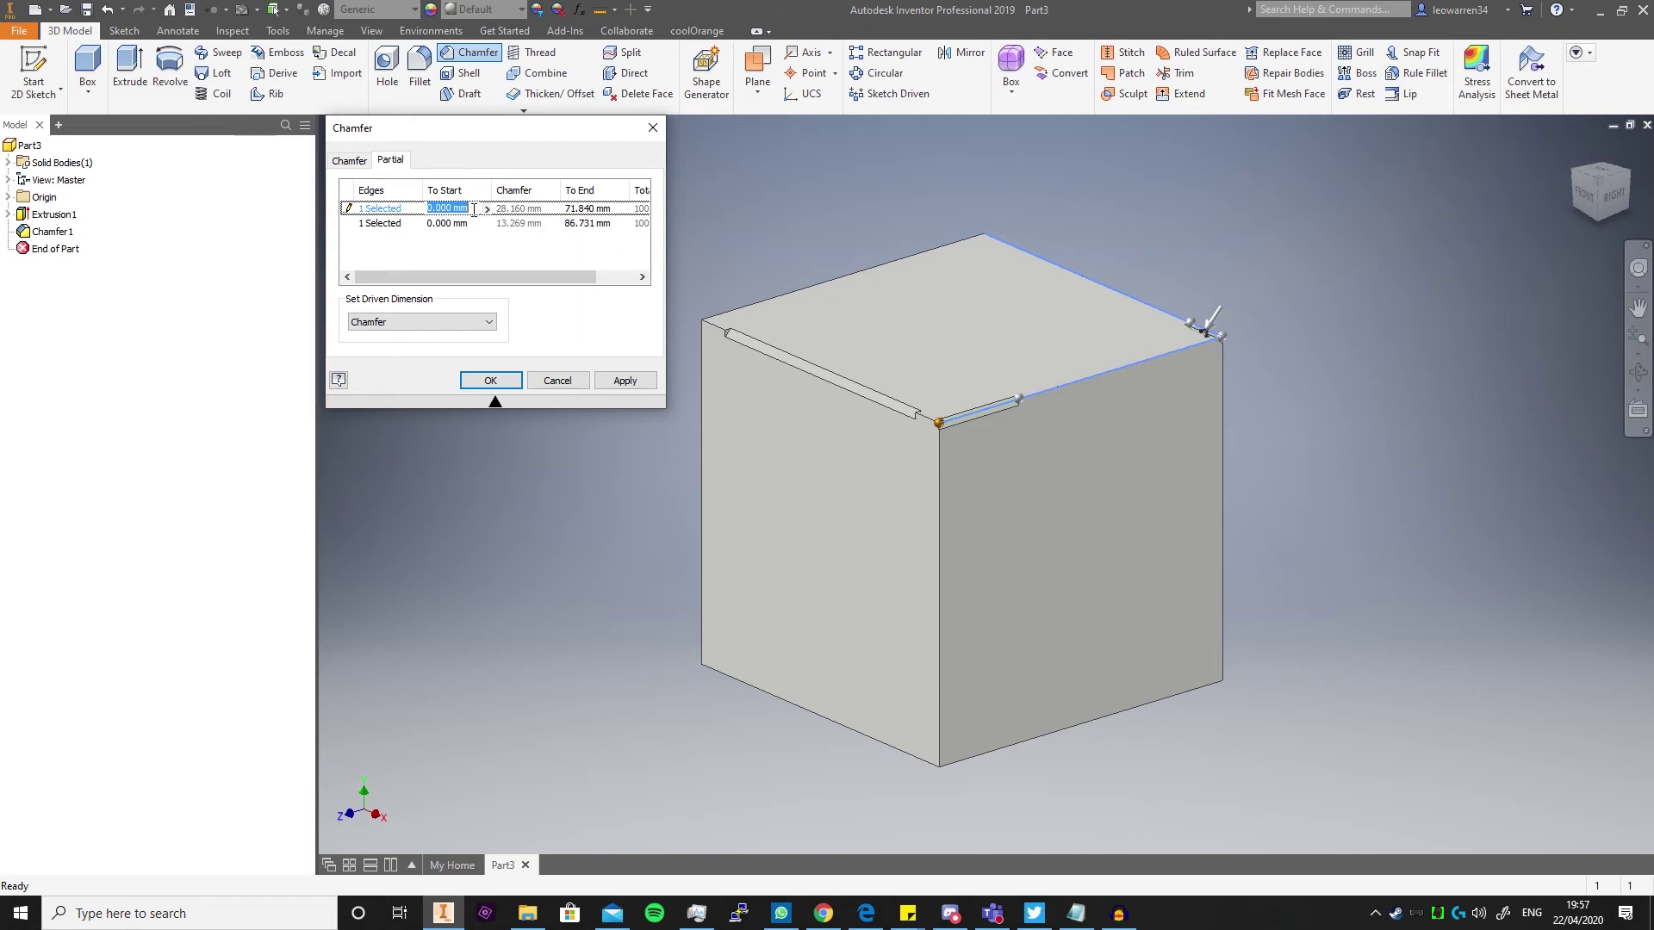
type("10")
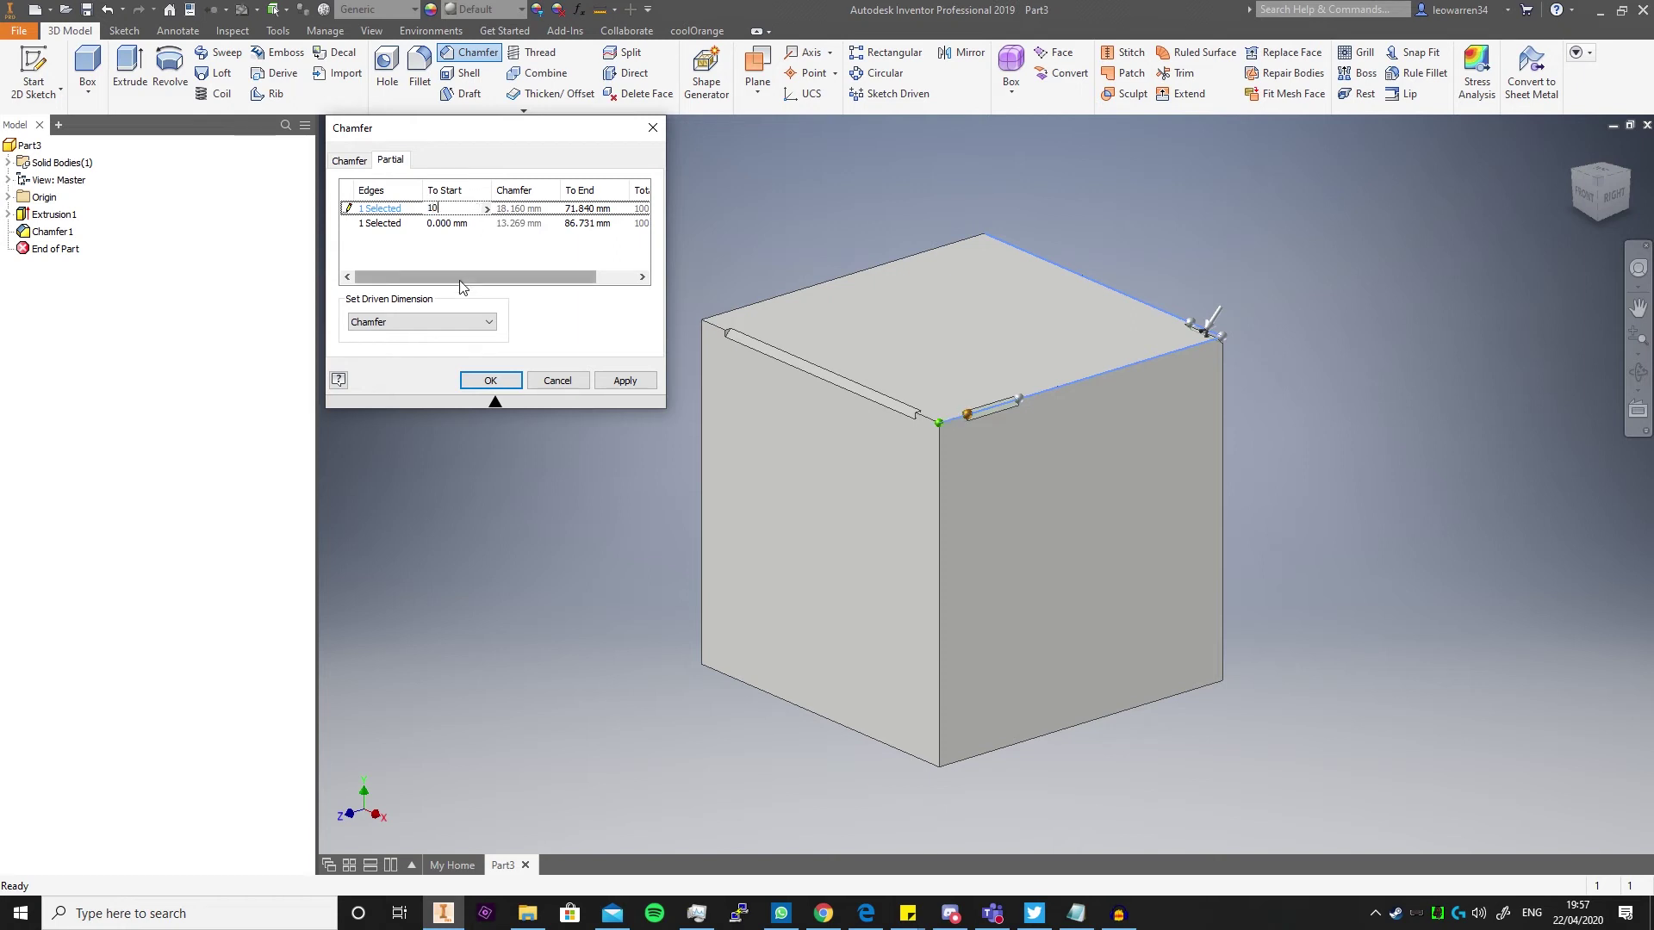
left_click(431, 326)
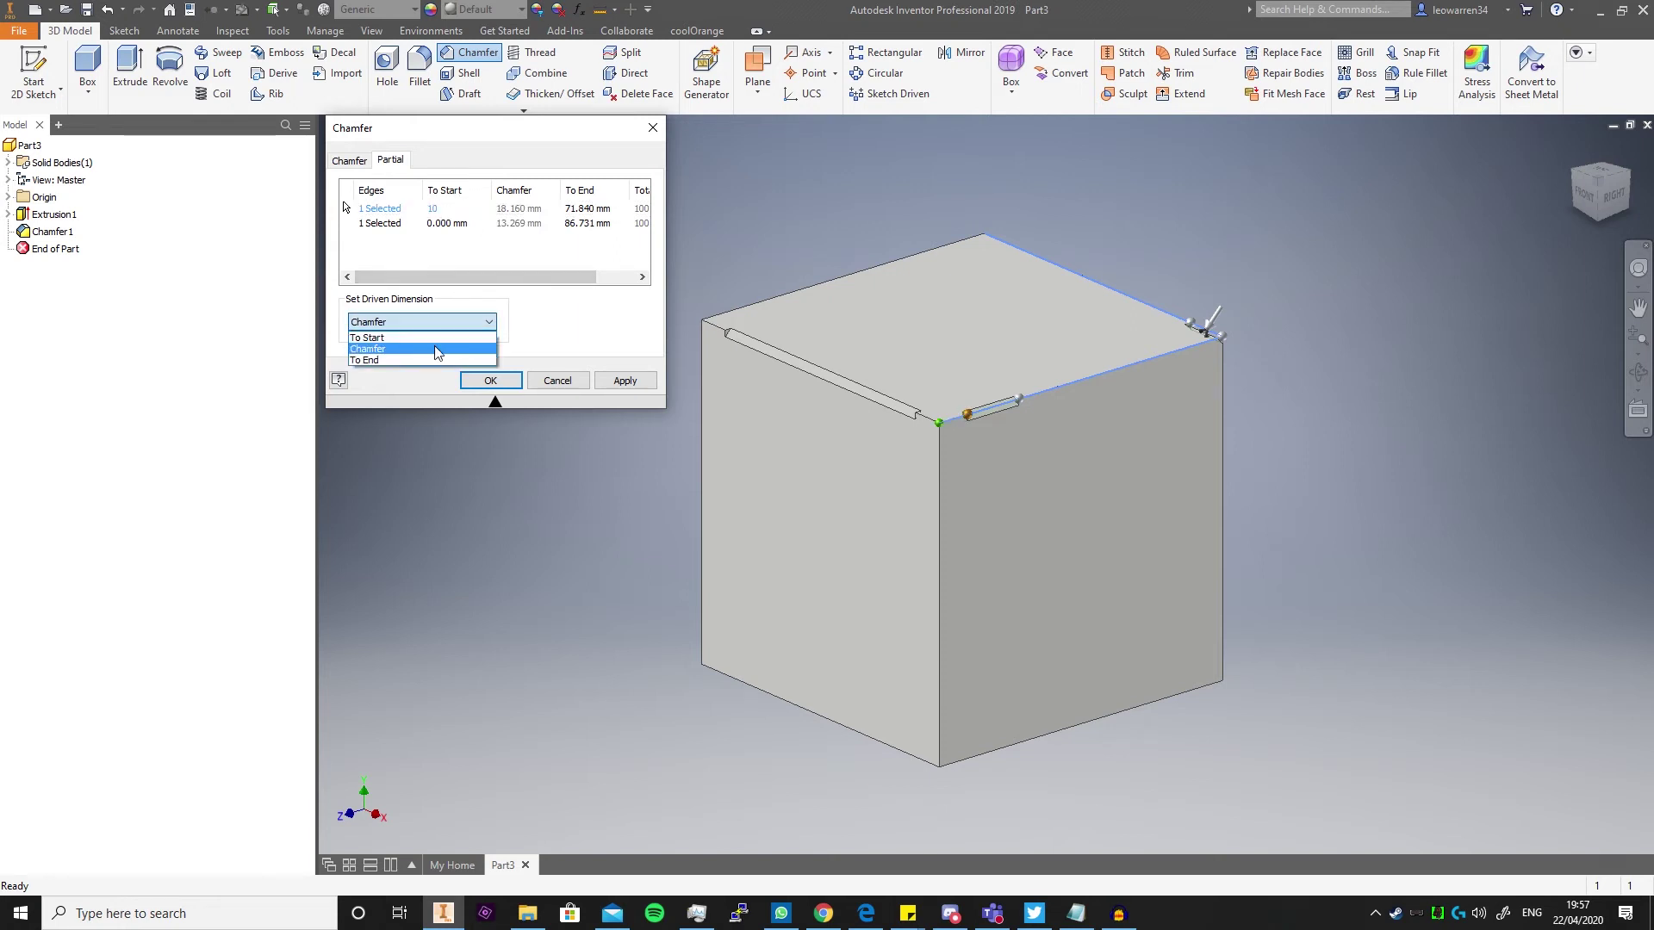
left_click(434, 361)
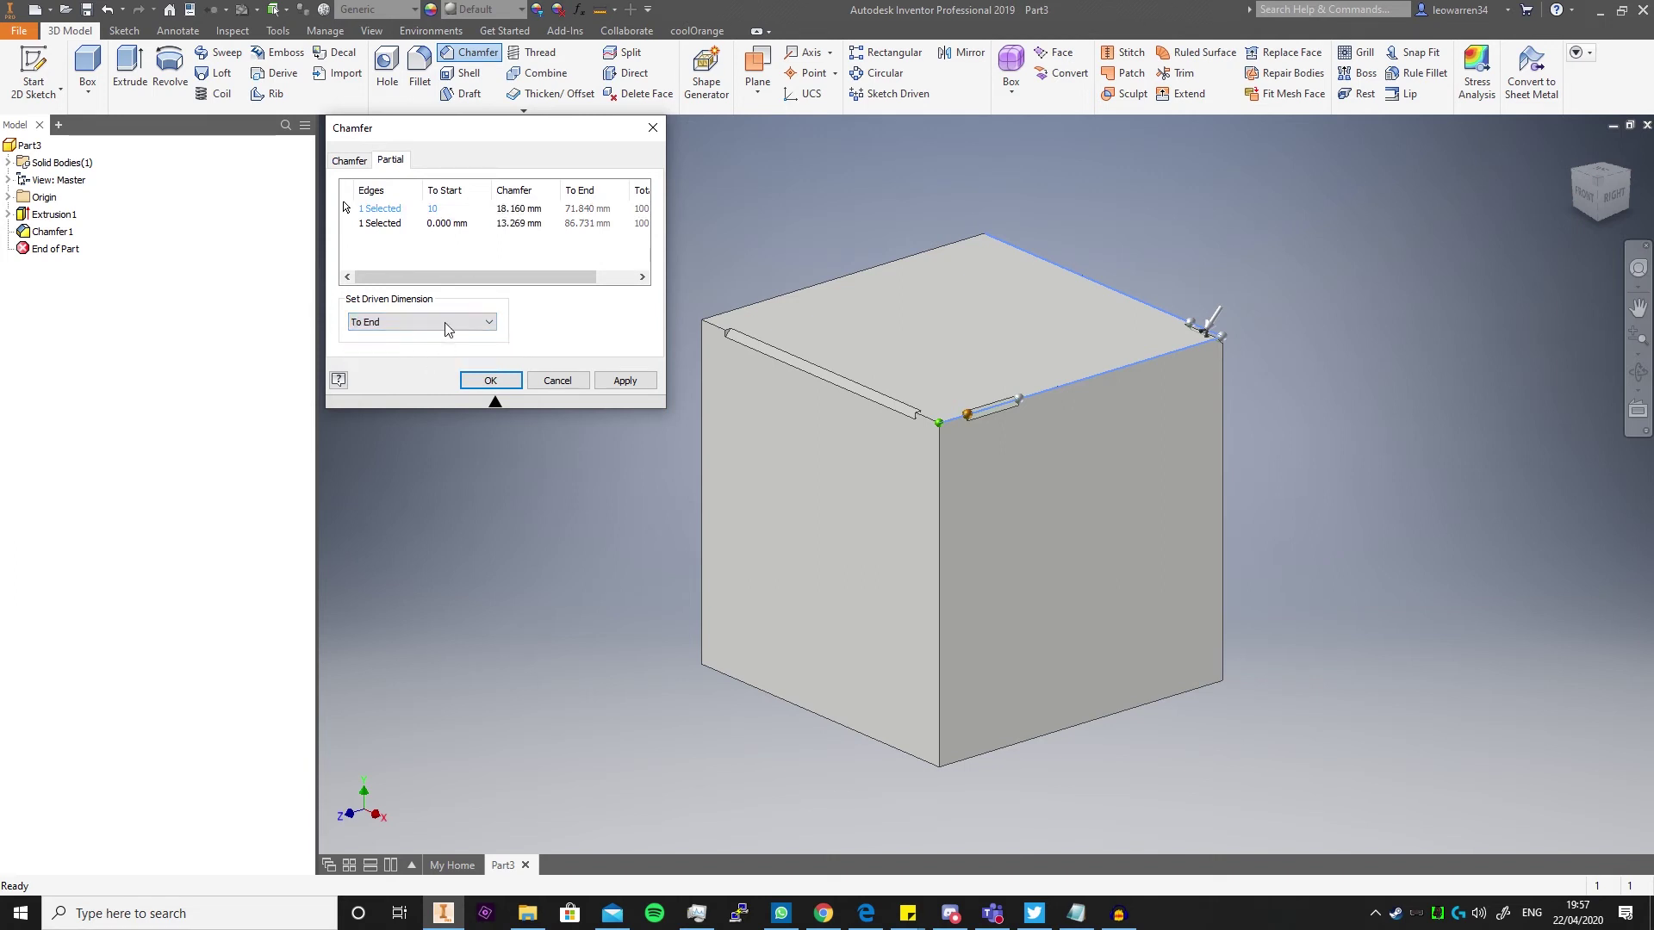
Step: Give both edges an 80 mm chamfer length, with To Start driven on the second edge
left_click(507, 209)
type("80")
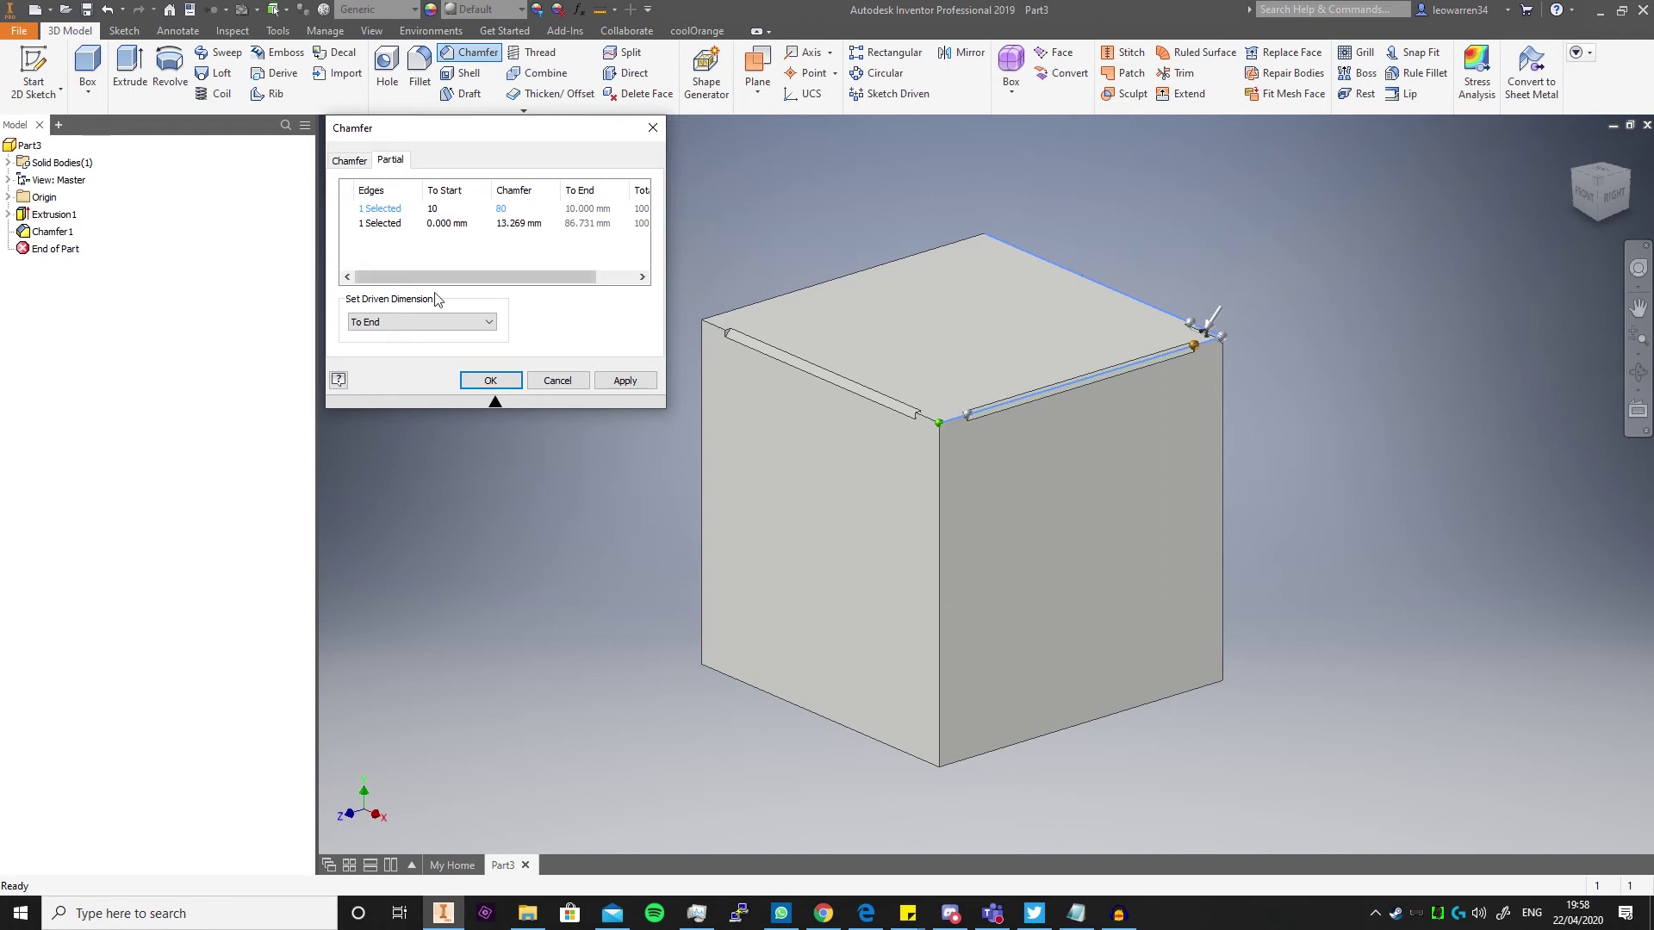
left_click(396, 224)
left_click(400, 322)
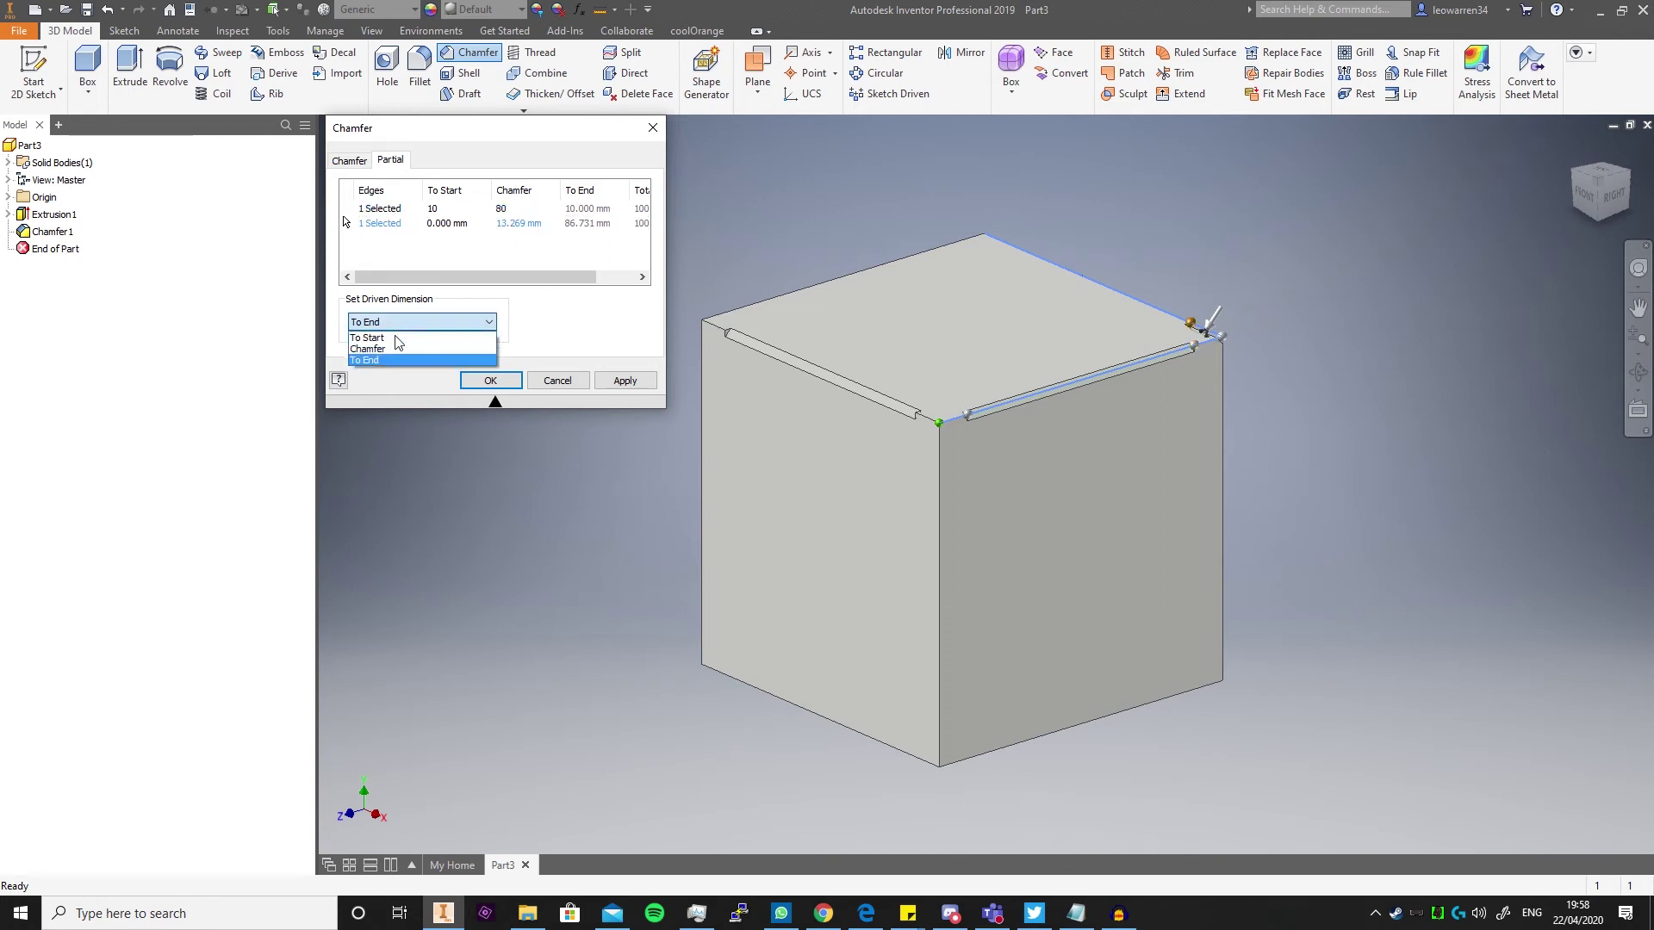
left_click(400, 338)
left_click(520, 223)
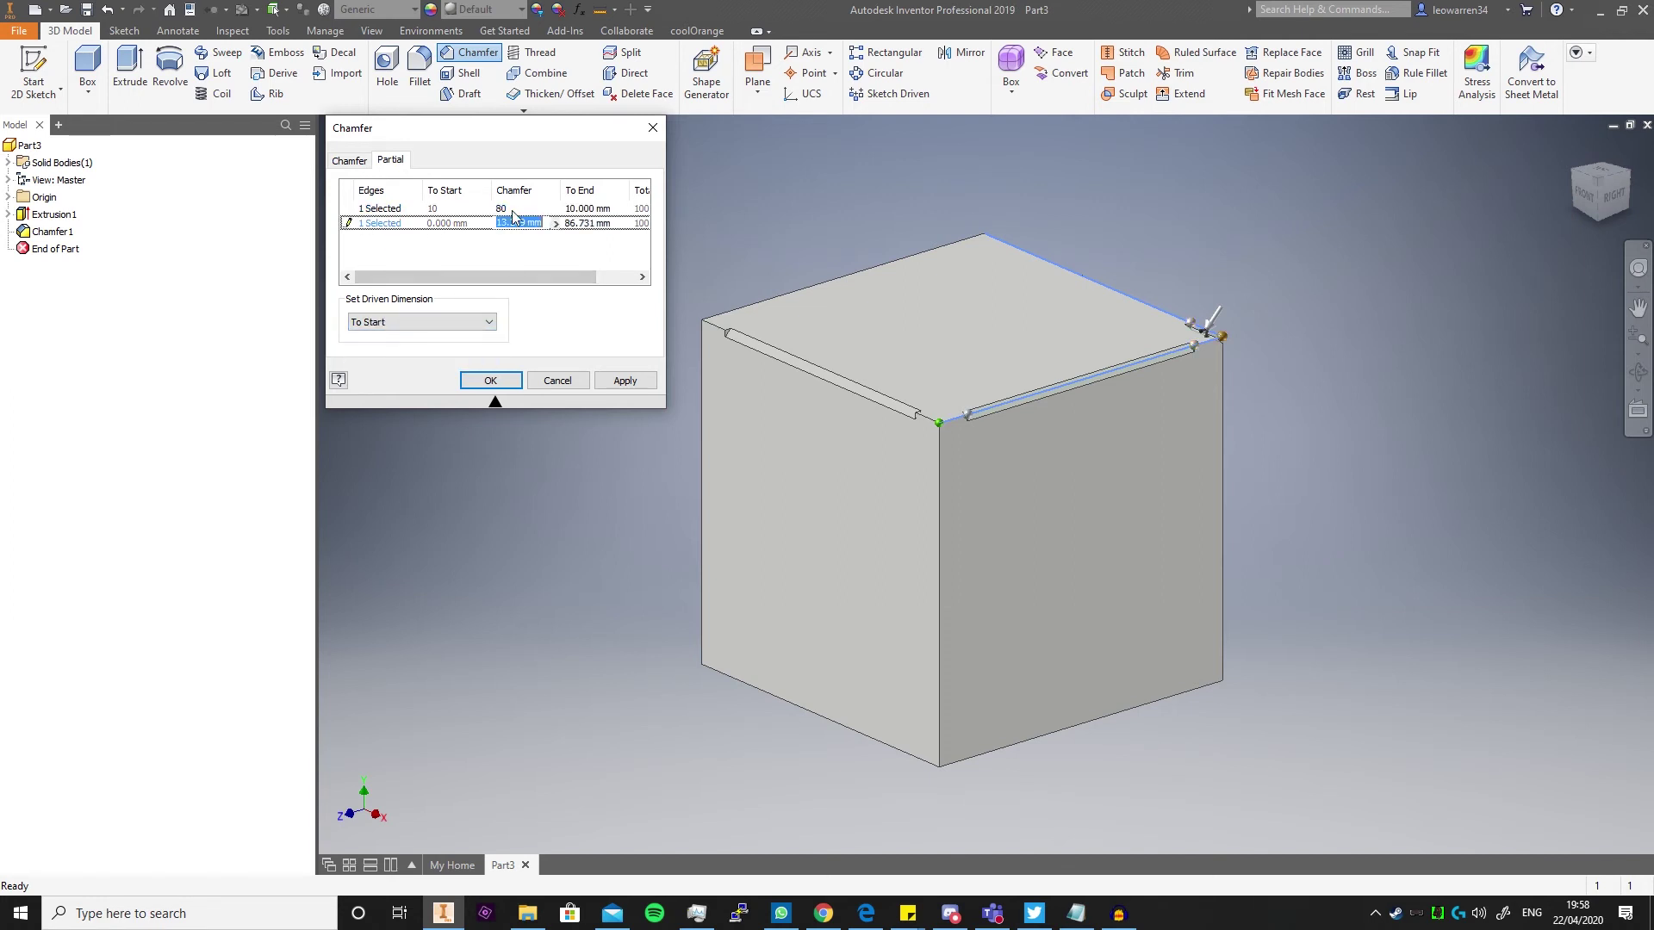
type("80")
left_click(575, 223)
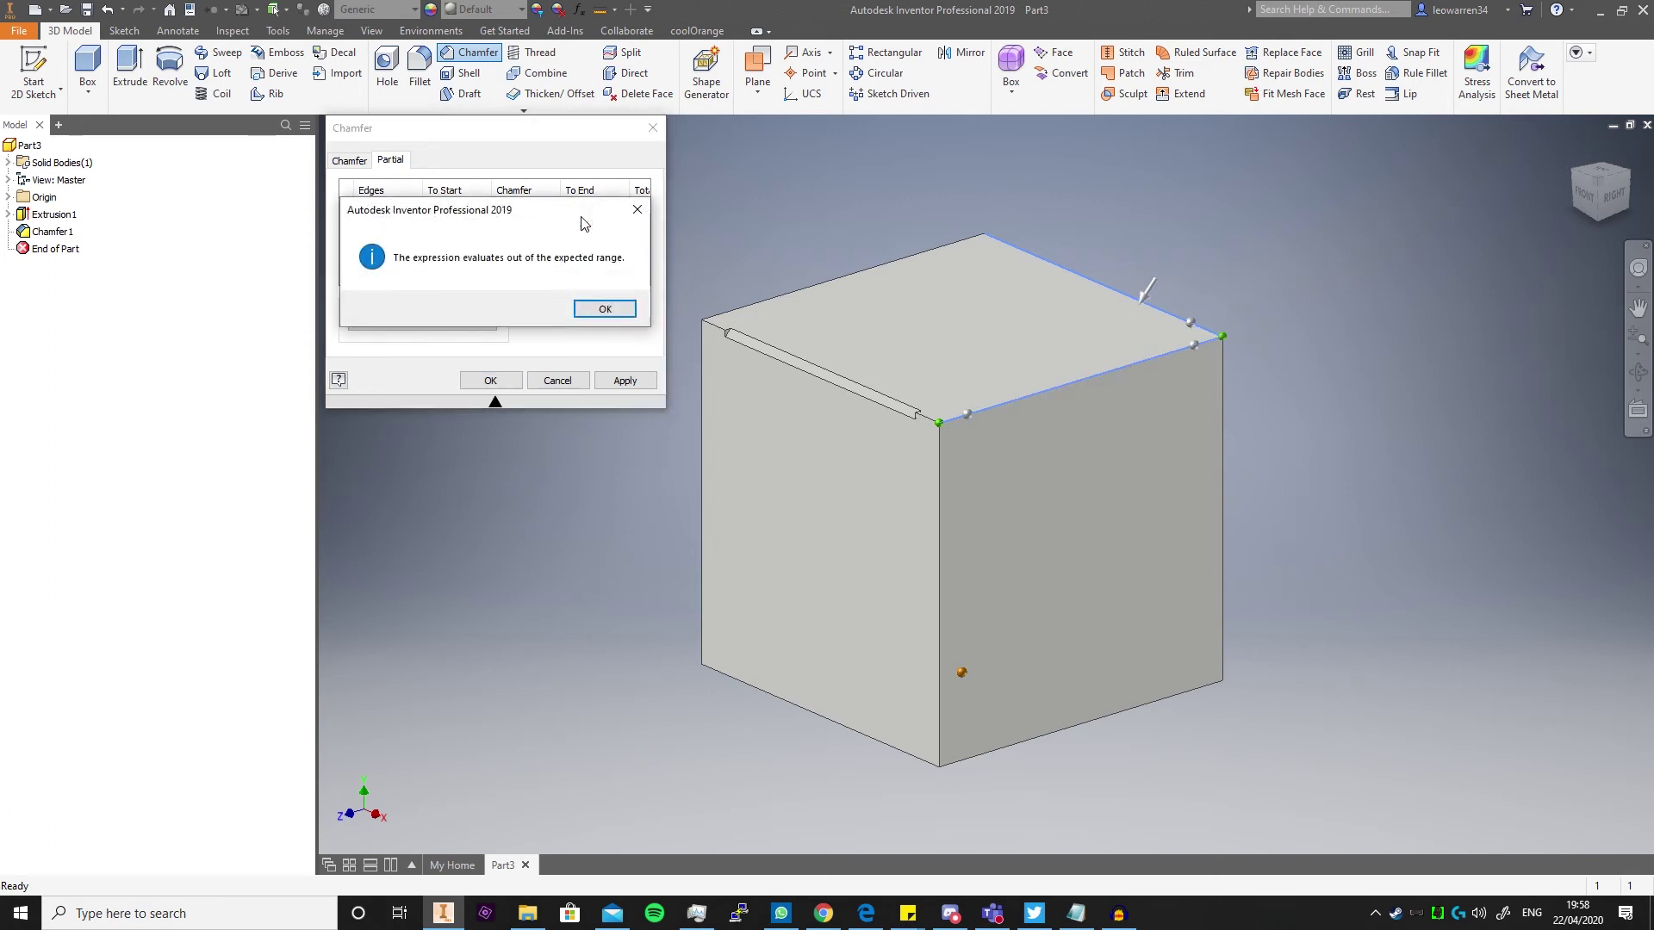
Step: Dismiss the range error, set the second edge's To End to 10 mm, and create Chamfer2
left_click(611, 308)
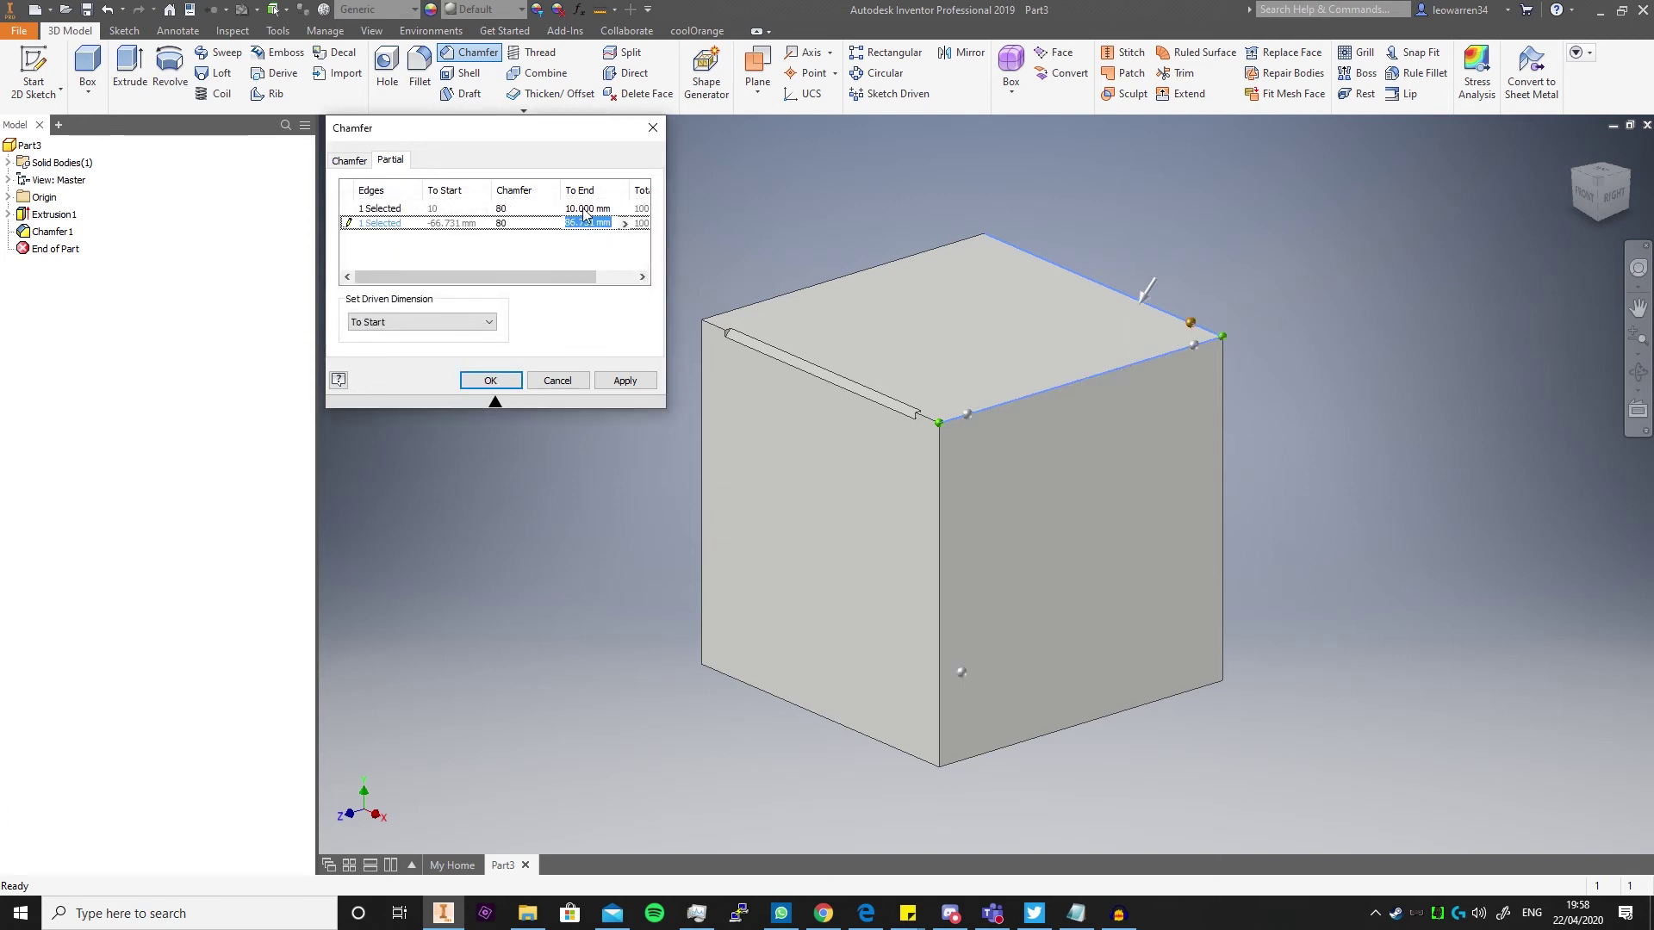
type("10")
key("Return")
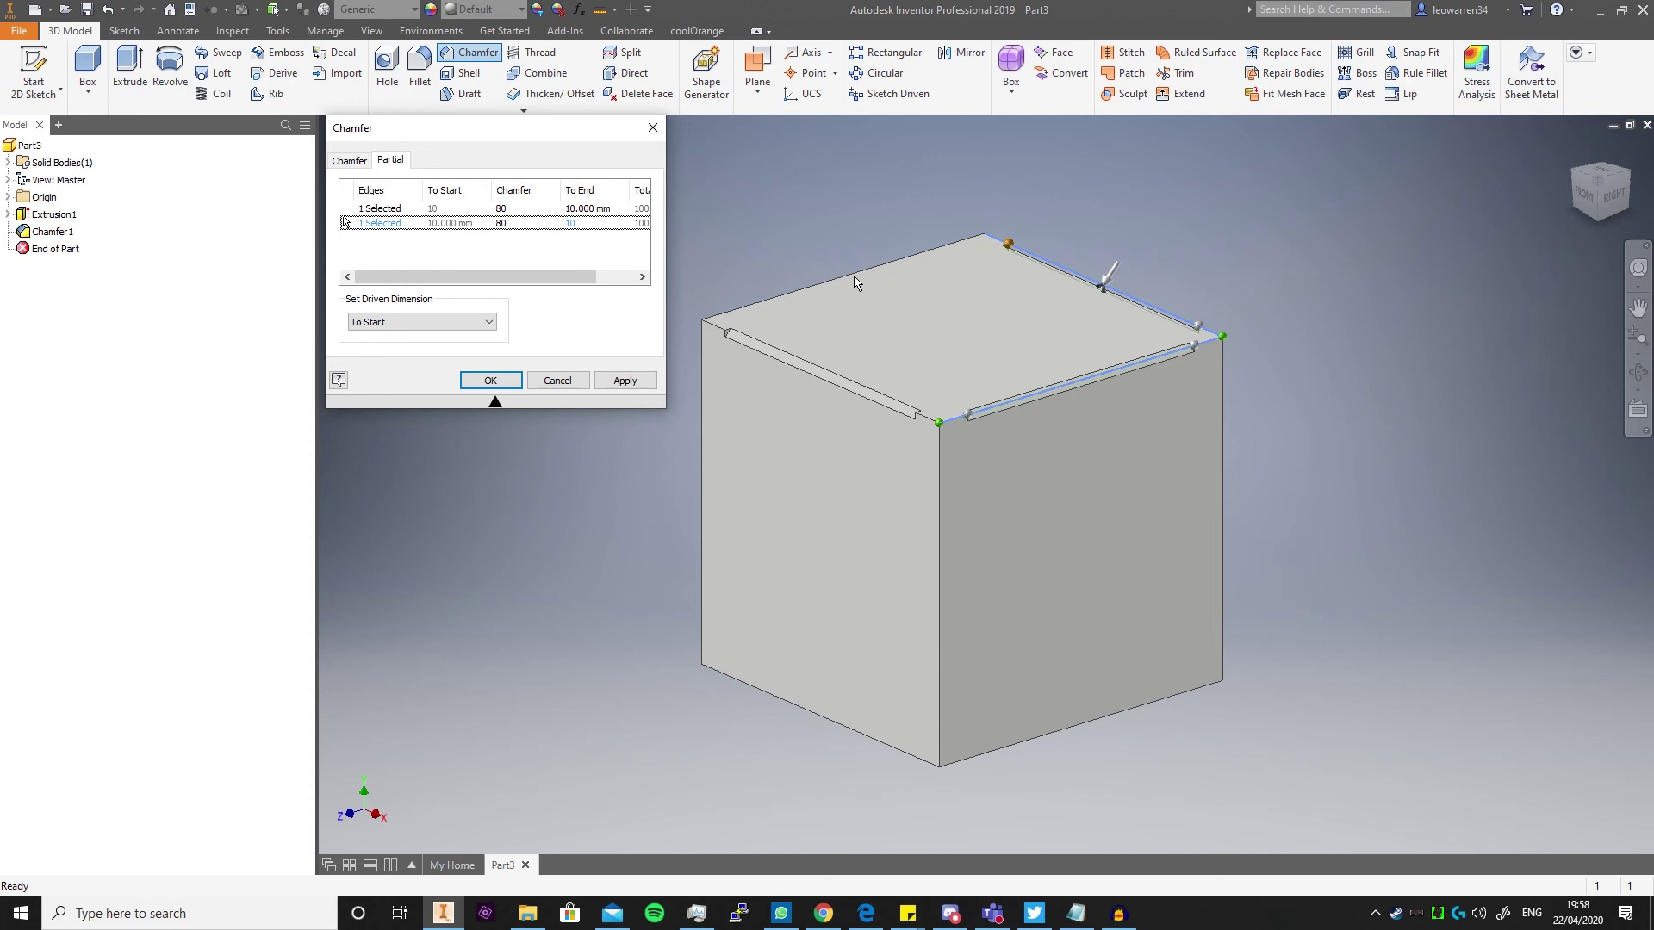
left_click(646, 382)
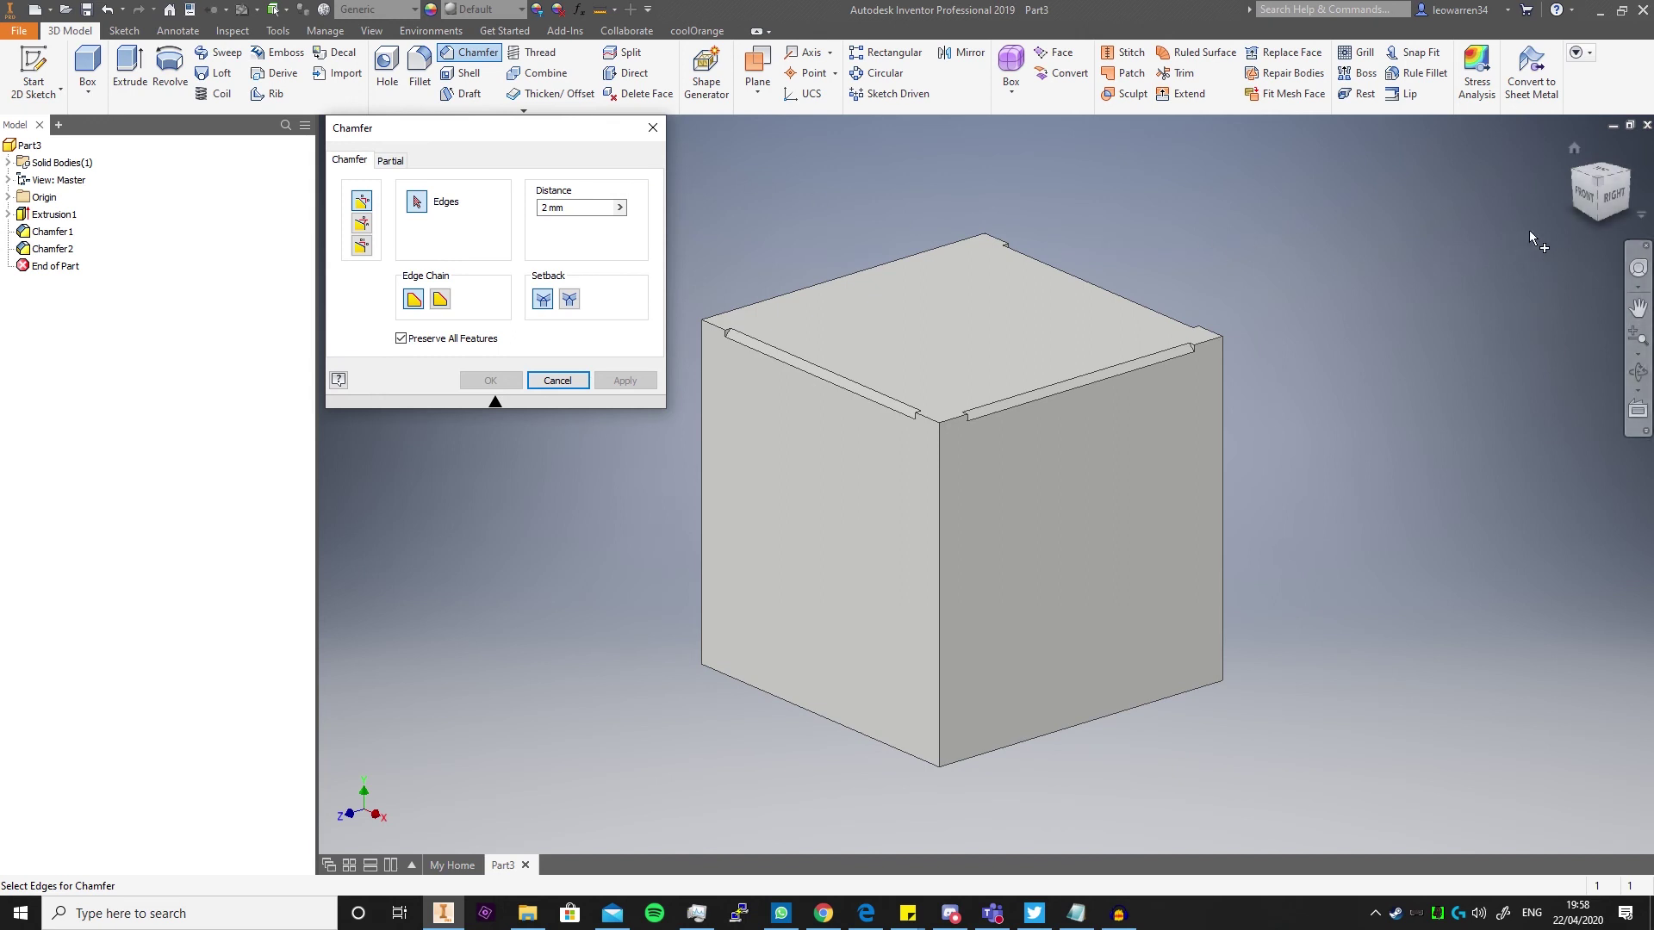
Step: Select the cube's back top edge and drag the chamfer distance up to about 5.750 mm
middle_click_drag(999, 448, 960, 498, "shift")
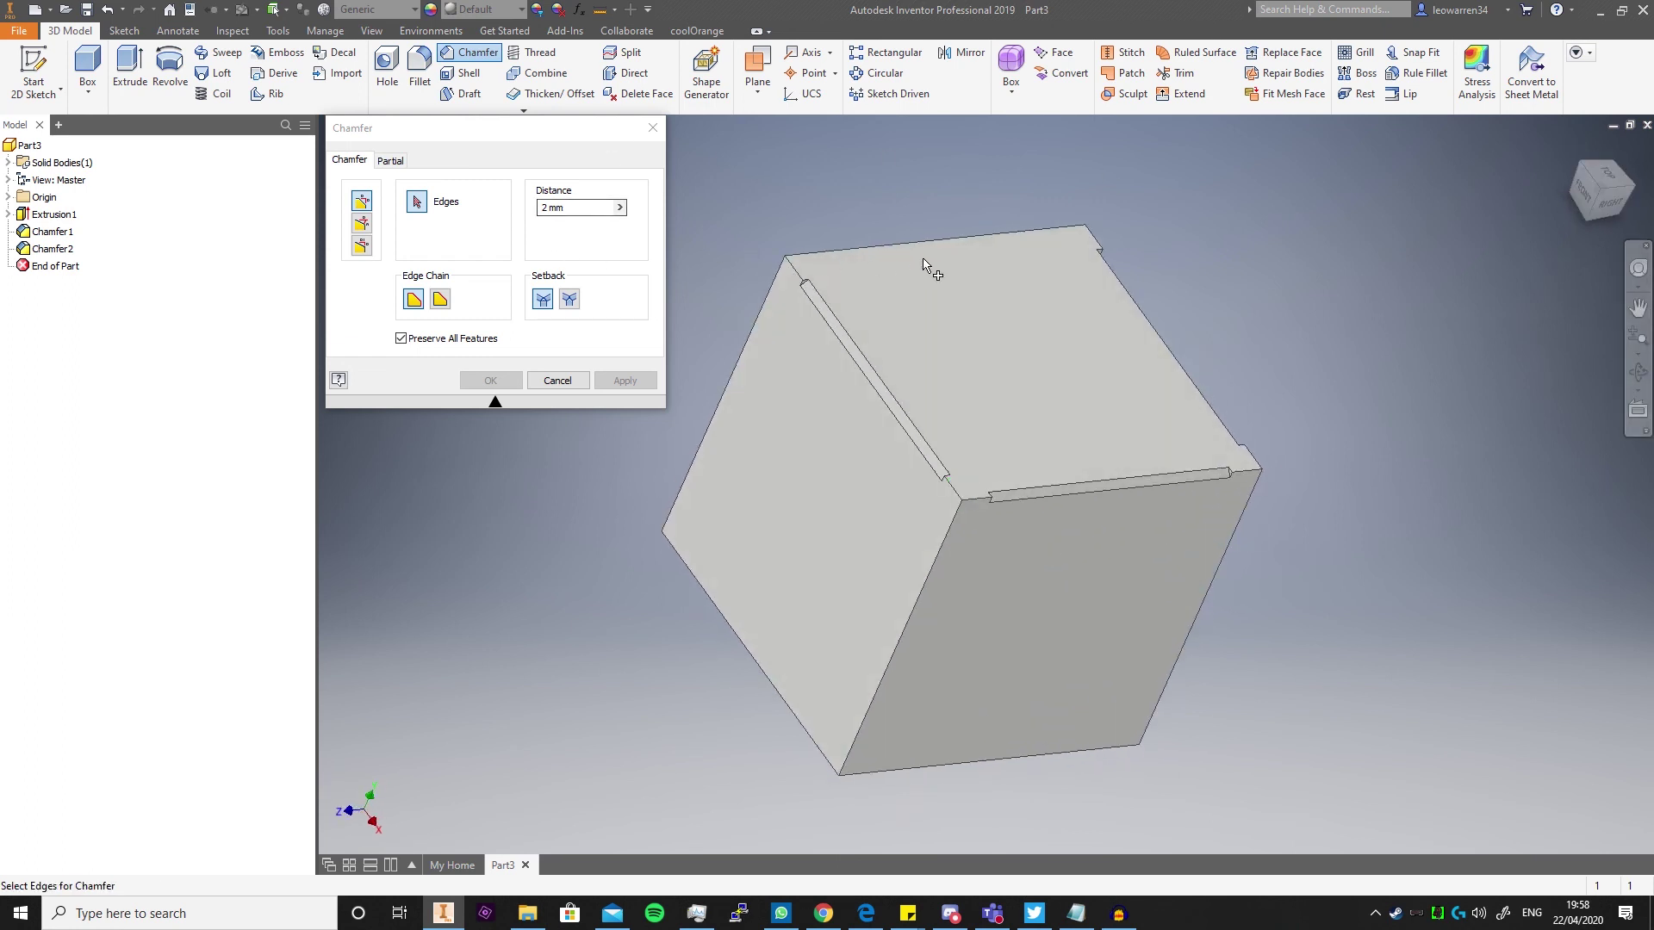
left_click(844, 244)
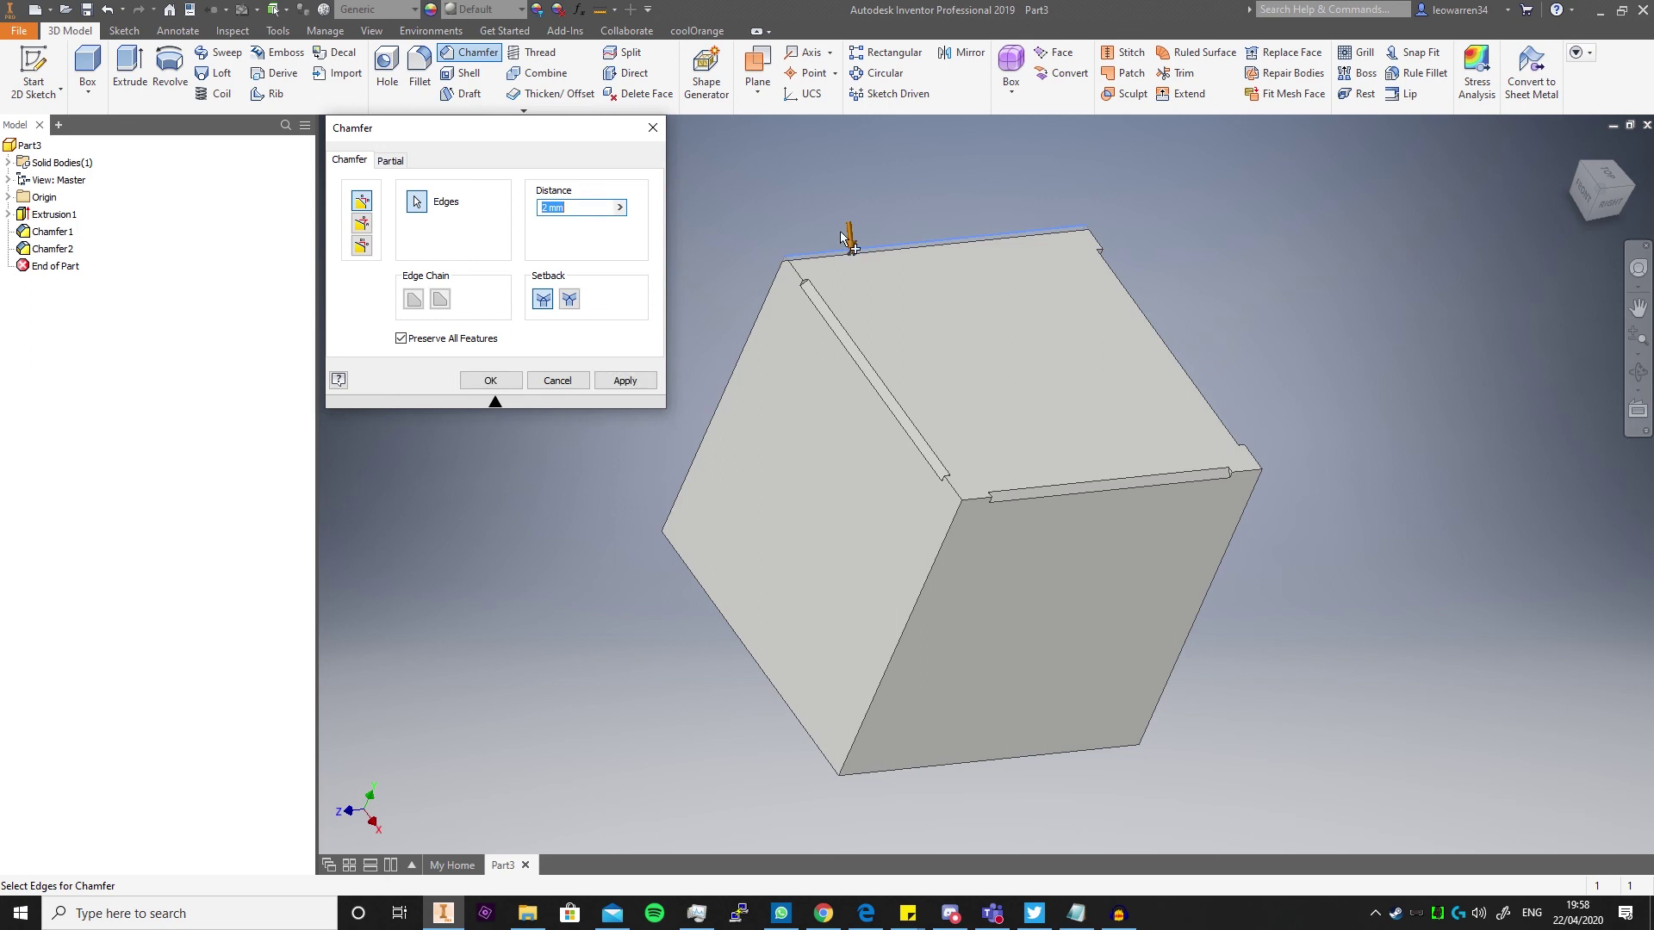
left_click_drag(851, 240, 860, 256)
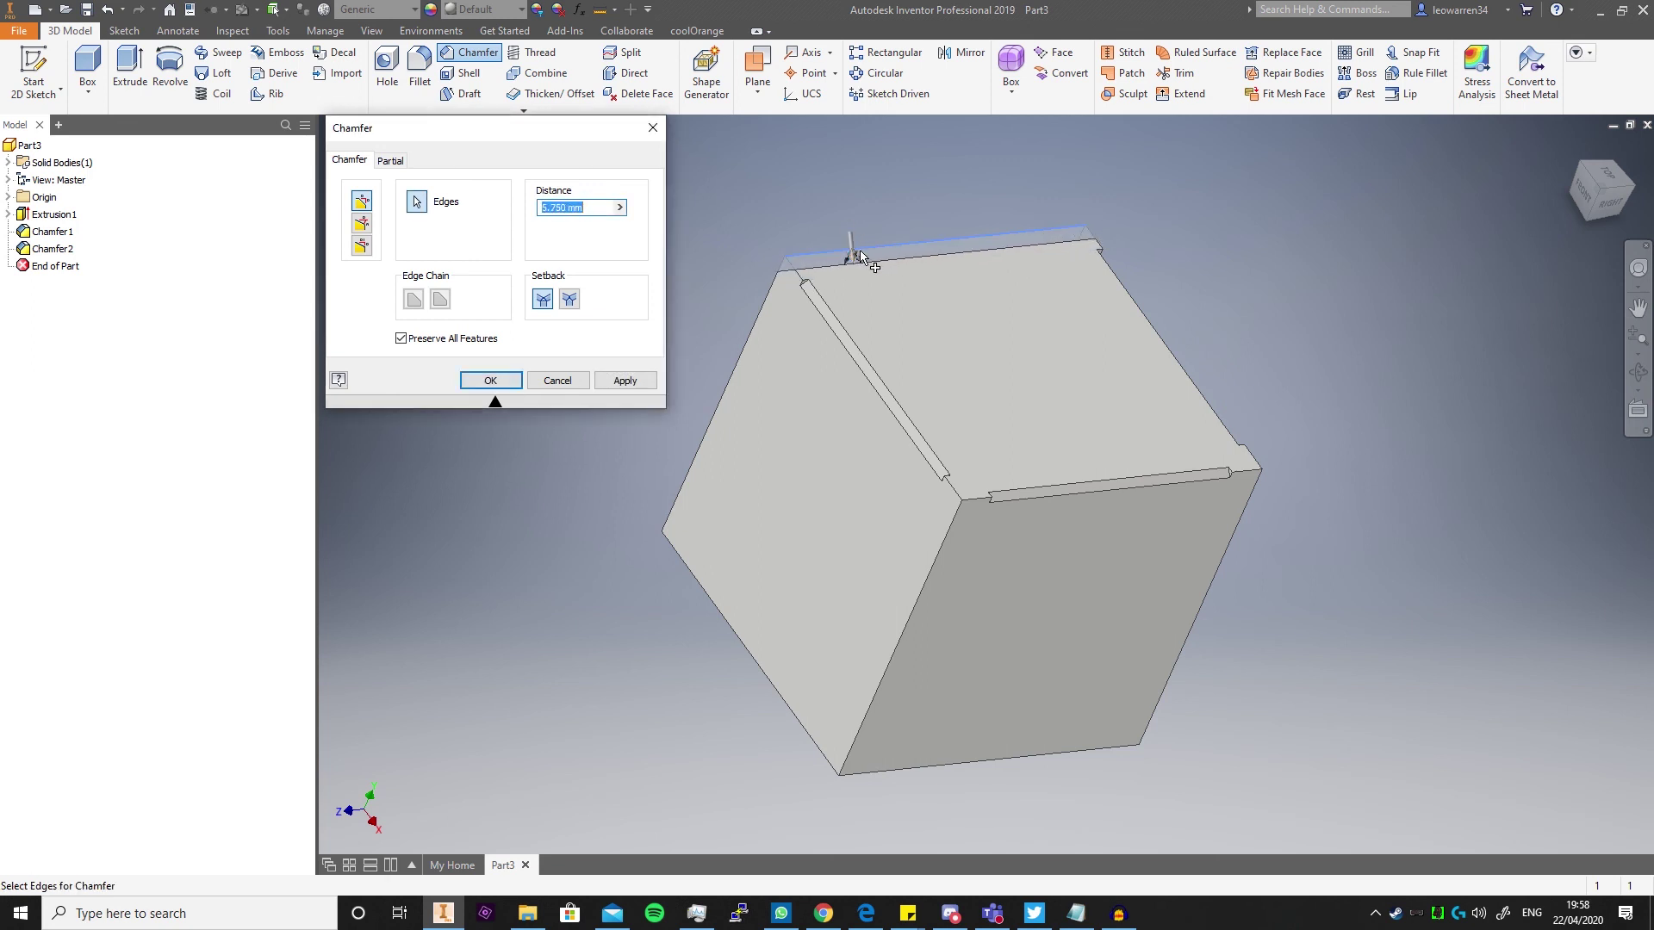